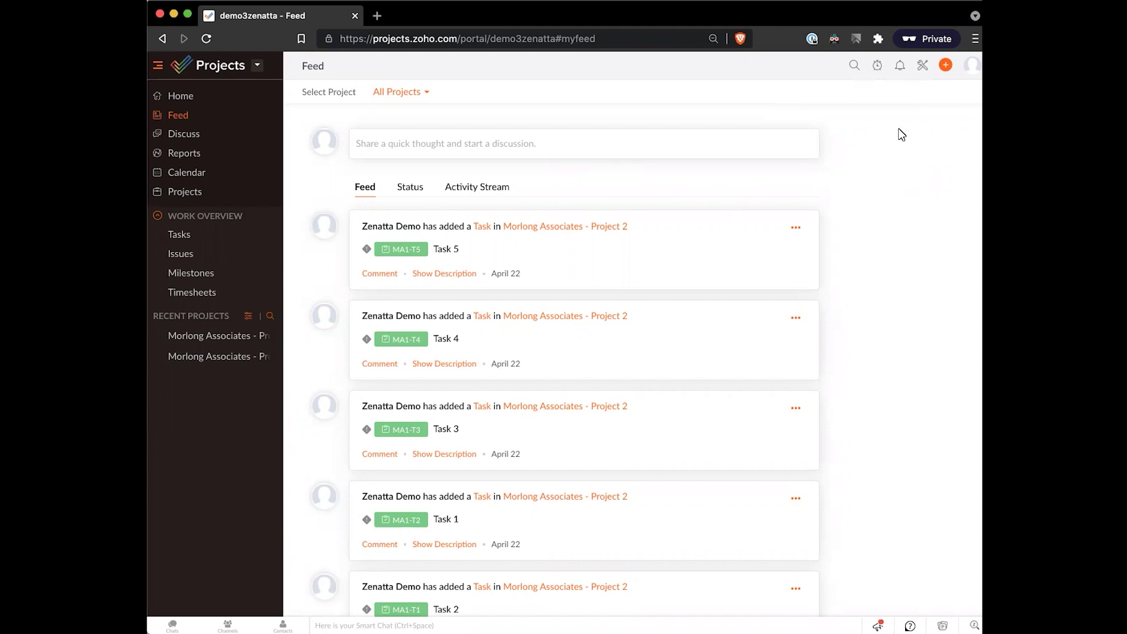
- Open Setup, try the night theme, then switch back to the day theme
left_click(920, 66)
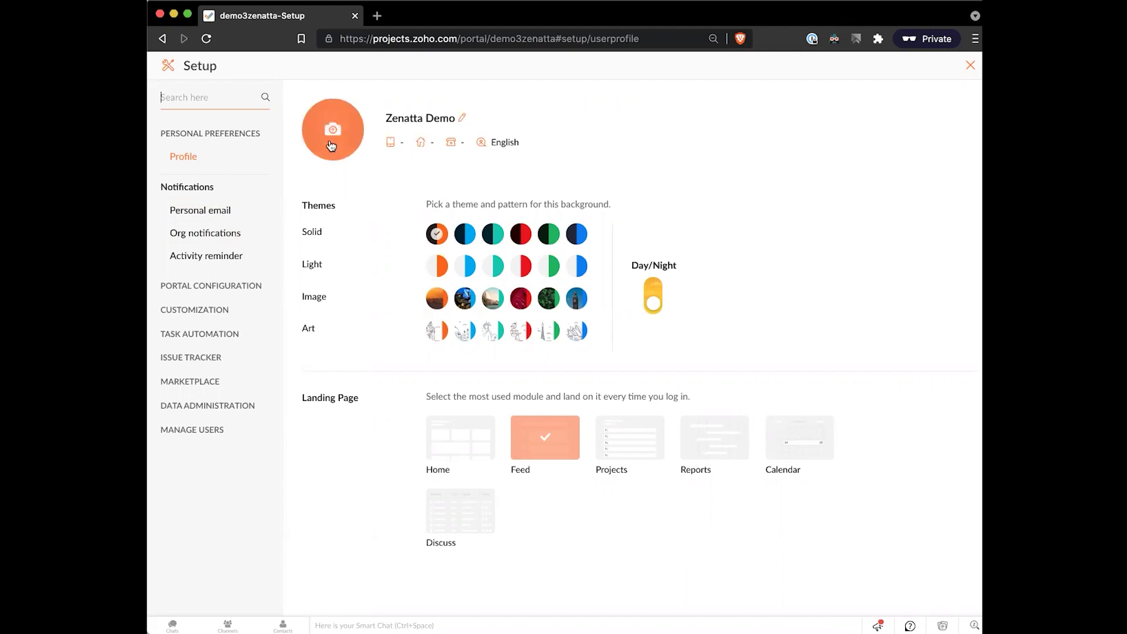
left_click(652, 302)
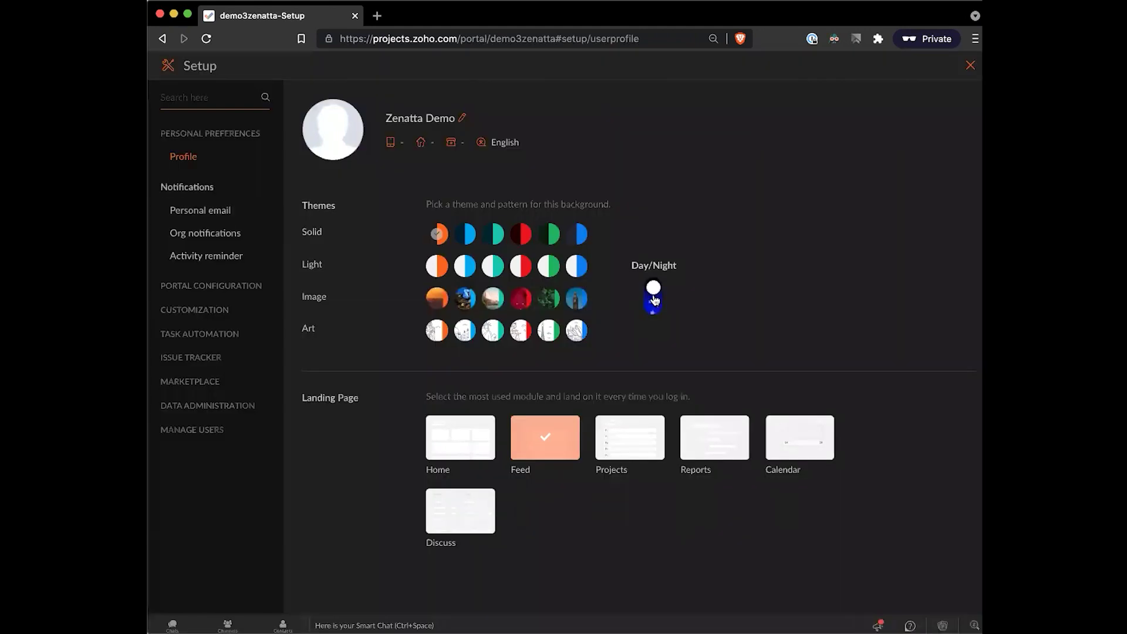
left_click(653, 301)
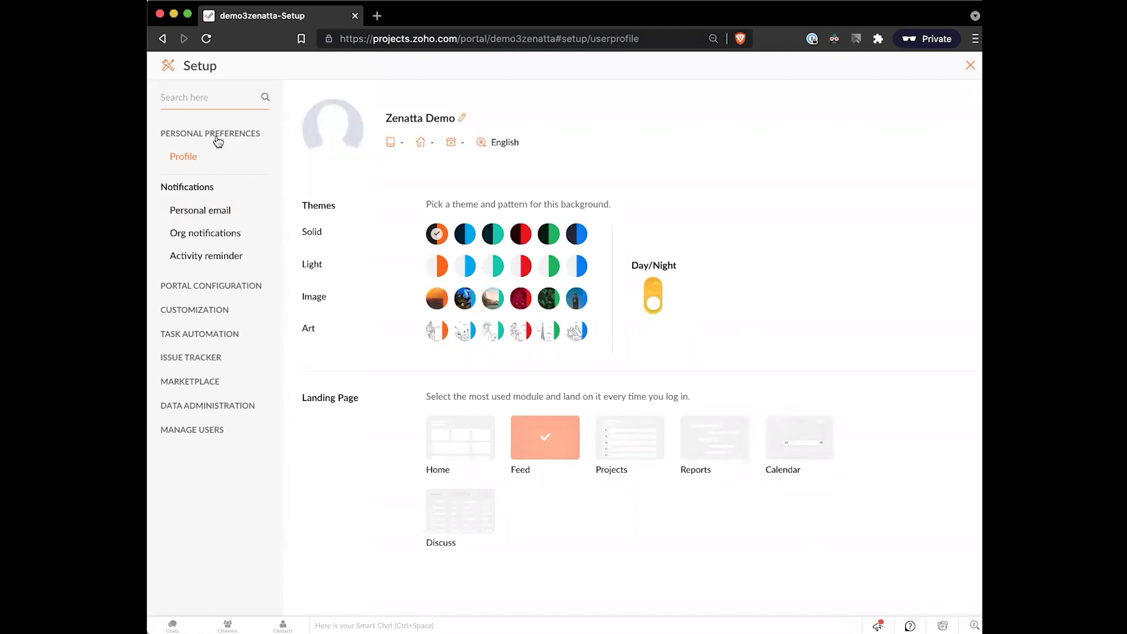
- View Personal email notifications, then the Org notifications defaults for new portal users
left_click(194, 210)
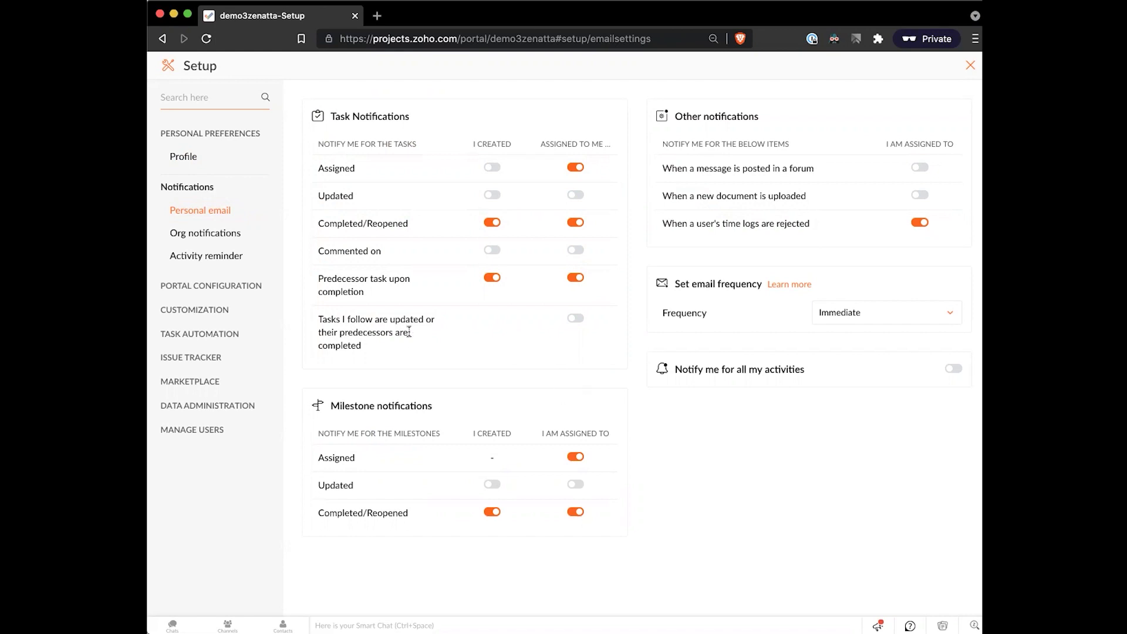
left_click(225, 243)
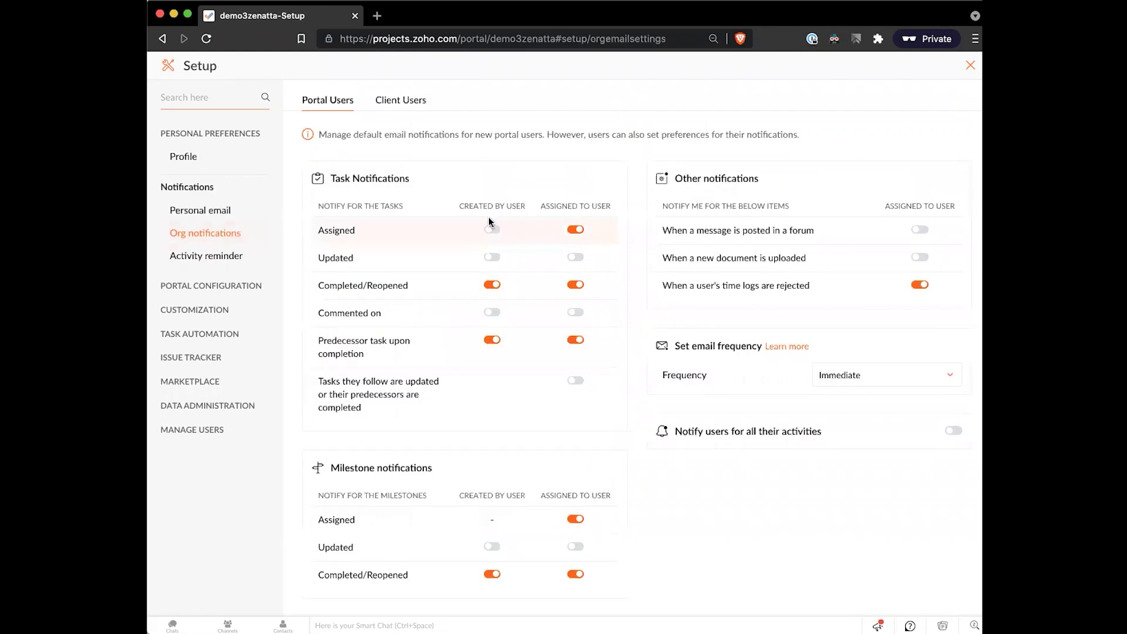
scroll(654, 186, "down", 1)
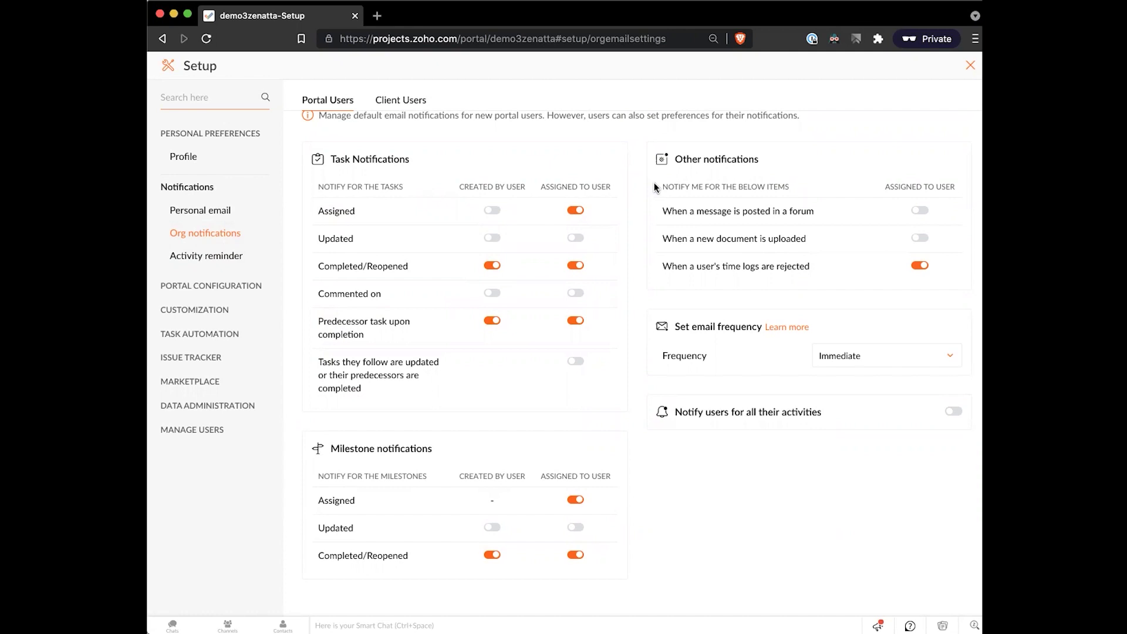
- Review the Daily Digest, Unassigned Tasks and Overdue Items reminder emails, each Daily at 06:45 am
left_click(203, 257)
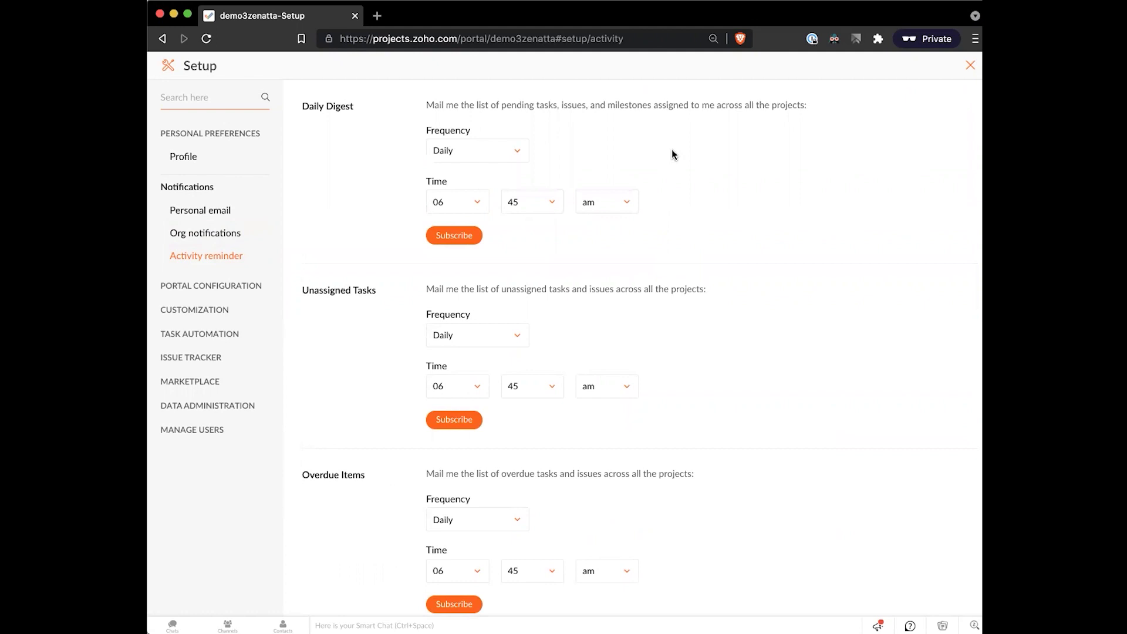
left_click_drag(427, 106, 780, 109)
left_click(779, 109)
scroll(617, 279, "down", 1)
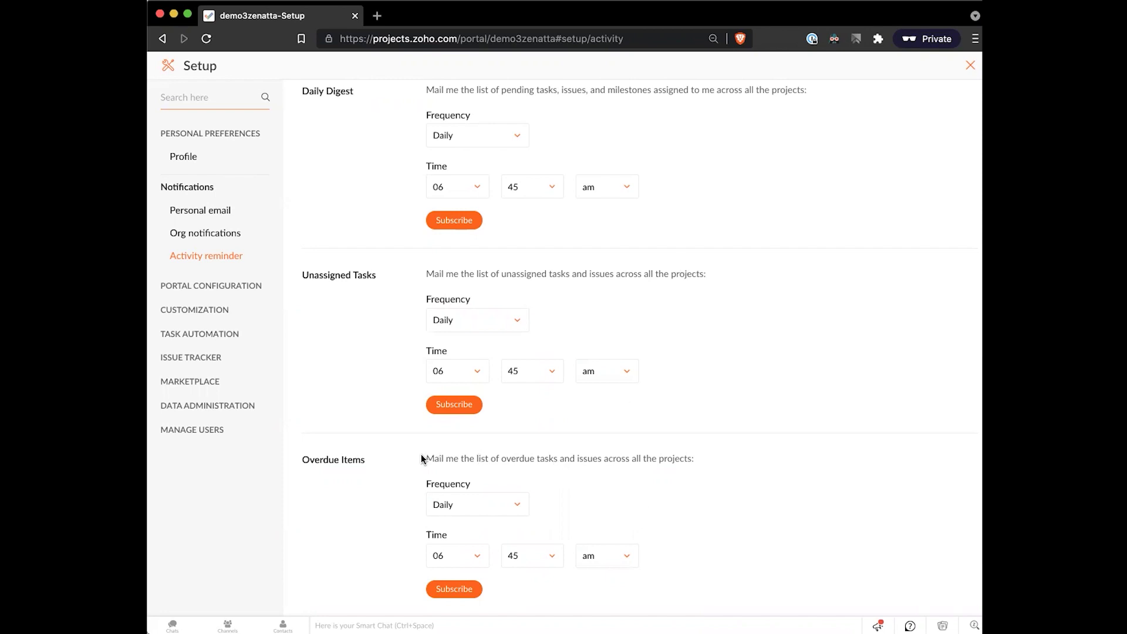
left_click_drag(421, 458, 702, 457)
left_click(702, 457)
scroll(456, 258, "up", 1)
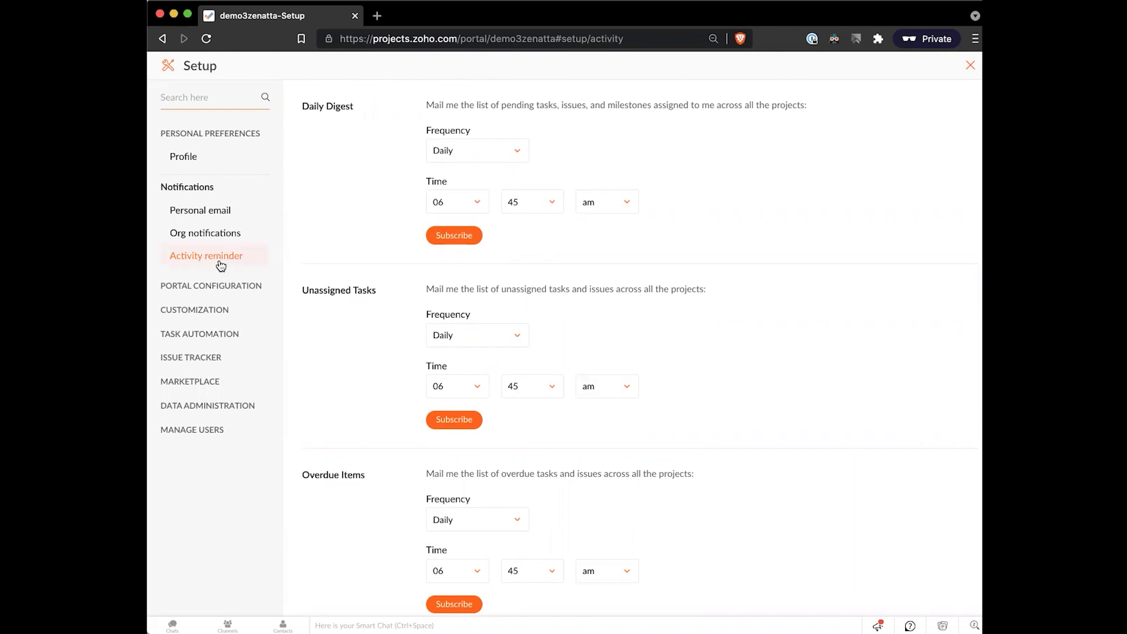
- Inspect the portal name in the Portal URL without editing it, then view Custom Domain settings
left_click(211, 286)
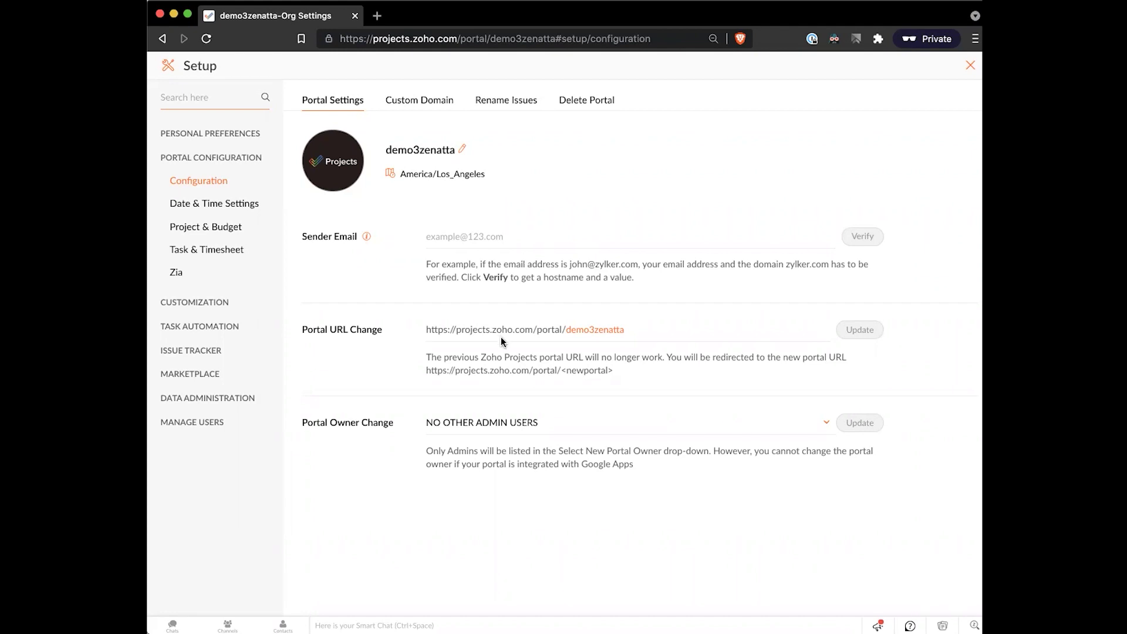
left_click_drag(430, 336, 459, 357)
left_click(459, 357)
left_click(635, 334)
double_click(583, 332)
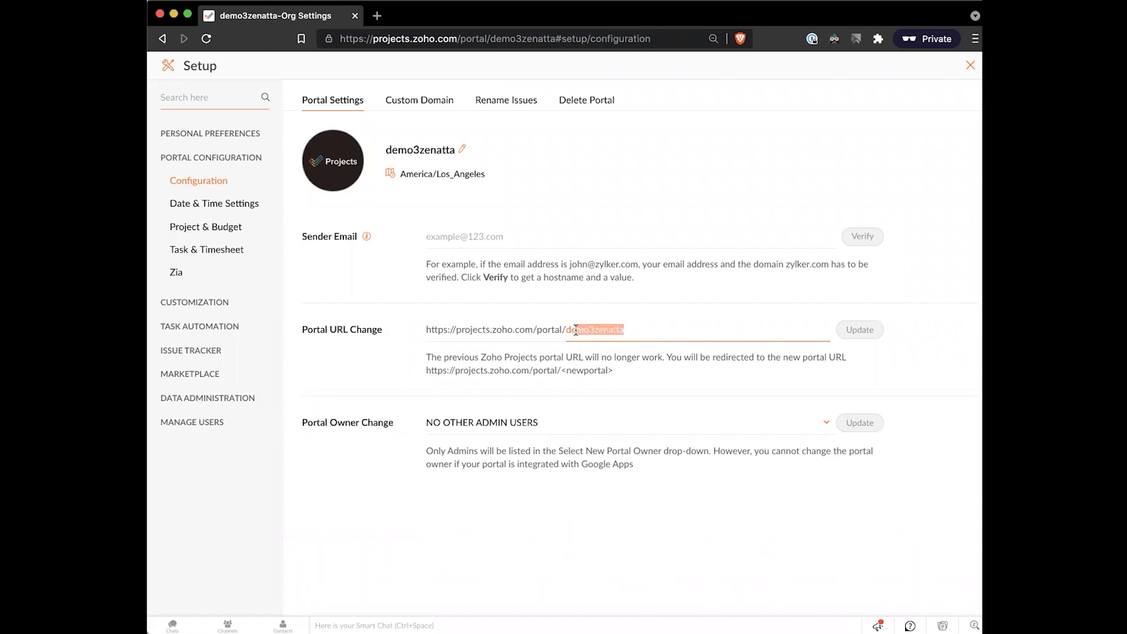
left_click(646, 365)
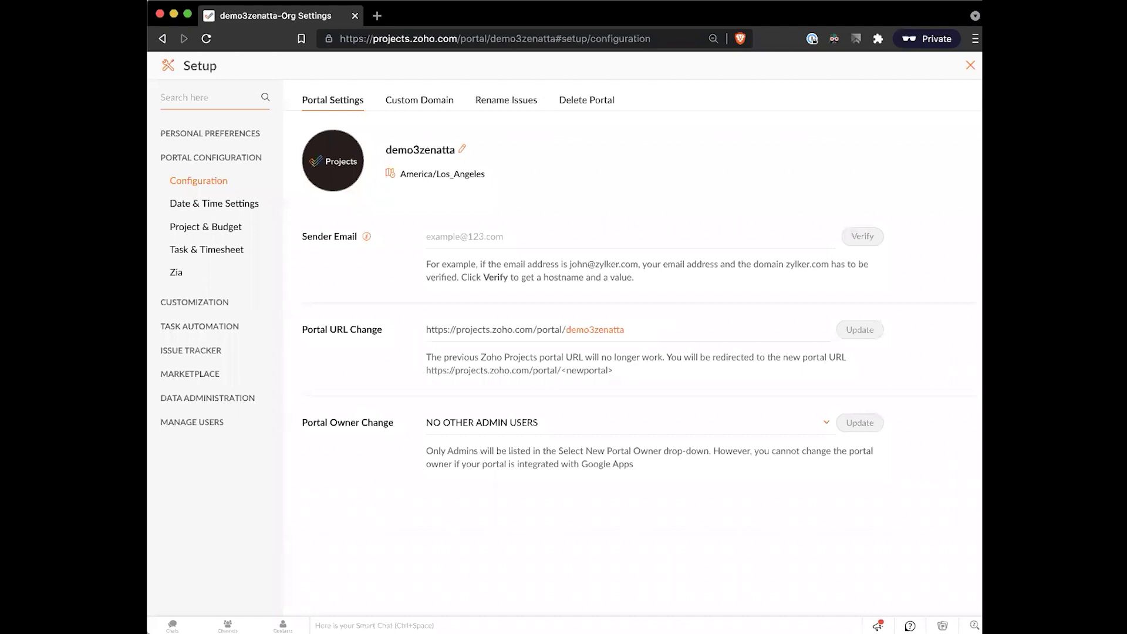
left_click(624, 328)
left_click_drag(572, 329, 639, 330)
left_click(639, 330)
left_click(443, 104)
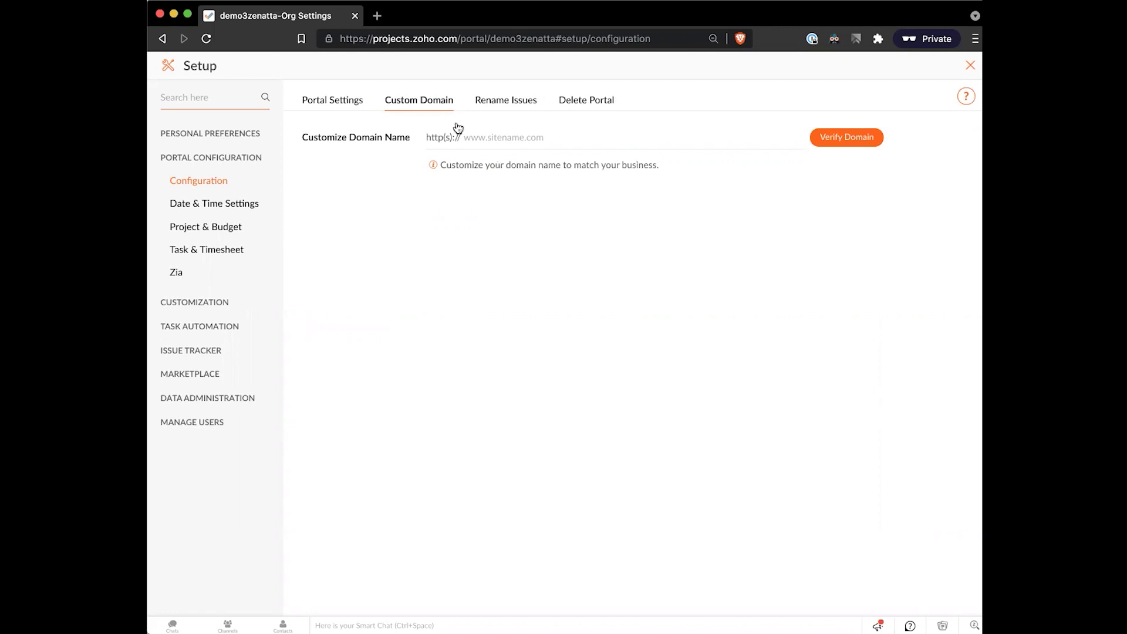
- On the Rename Issues tab, select the Issue name but leave Issue and Issues unchanged
left_click_drag(371, 39, 457, 38)
left_click(480, 245)
left_click(524, 106)
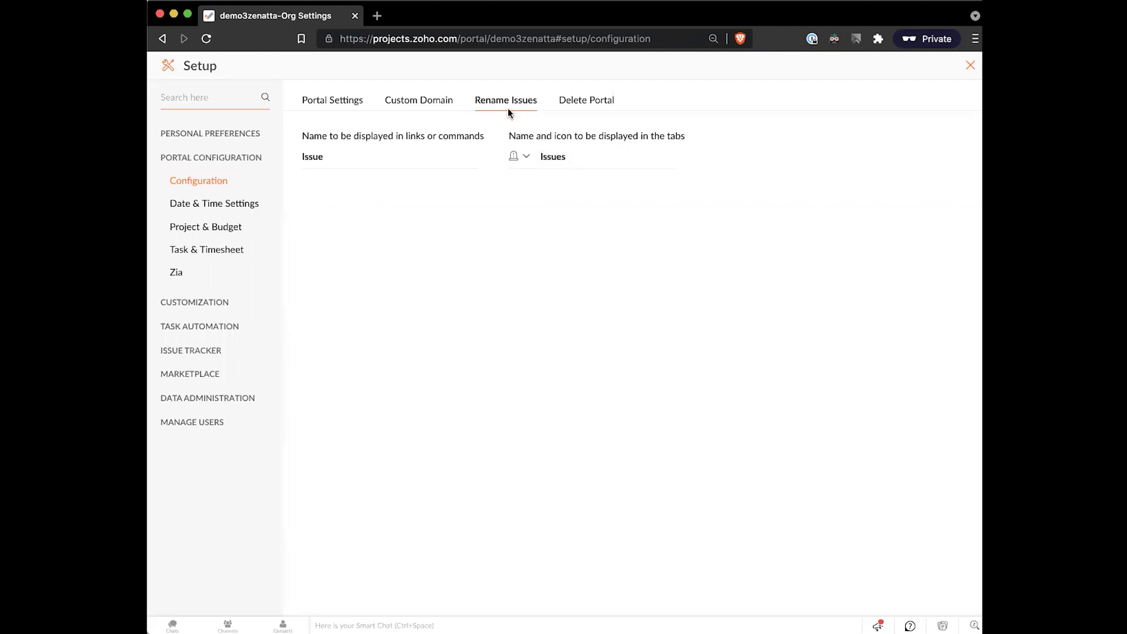
left_click(445, 158)
key("super+a")
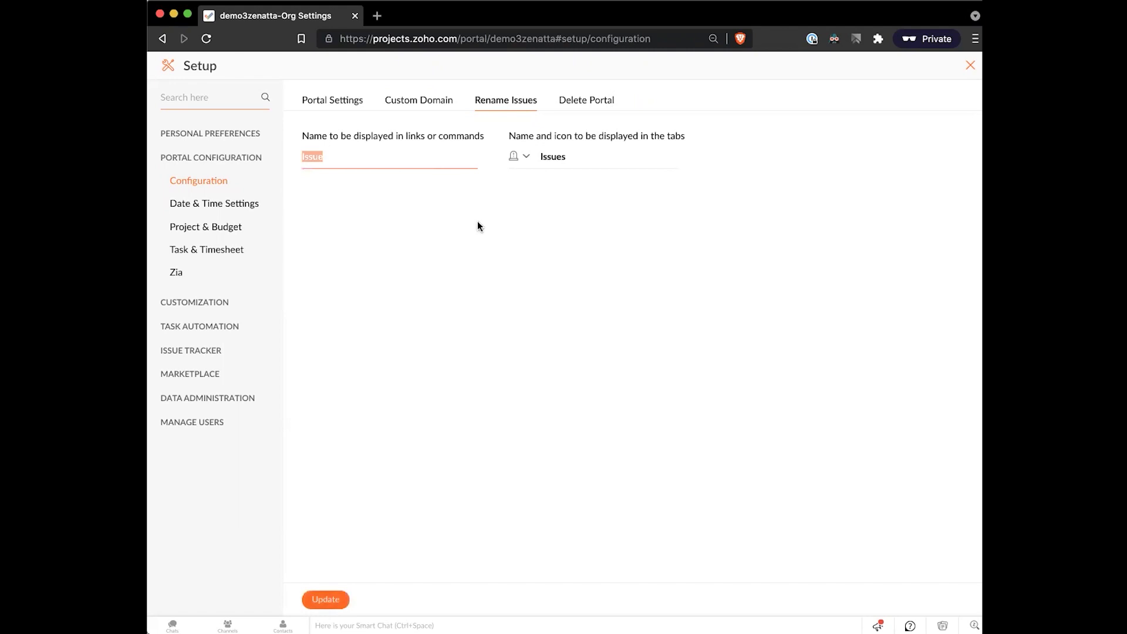
left_click(477, 223)
left_click_drag(516, 139, 540, 140)
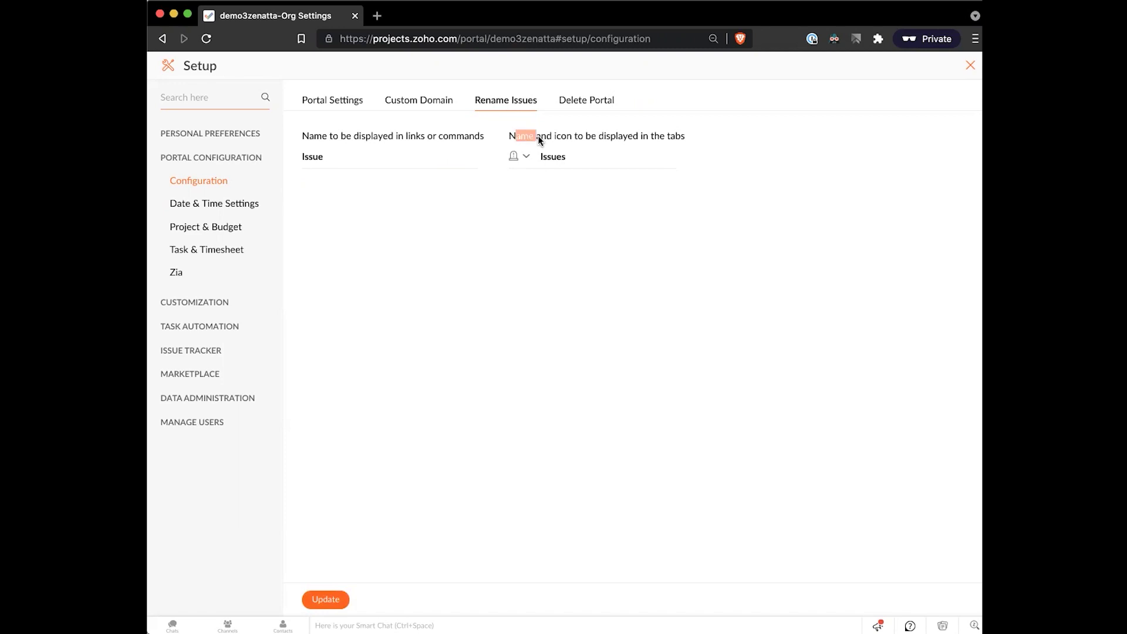
left_click(537, 140)
- Uncheck Sunday and Saturday under Skip Weekends so work days are Monday–Friday, and update
left_click(224, 211)
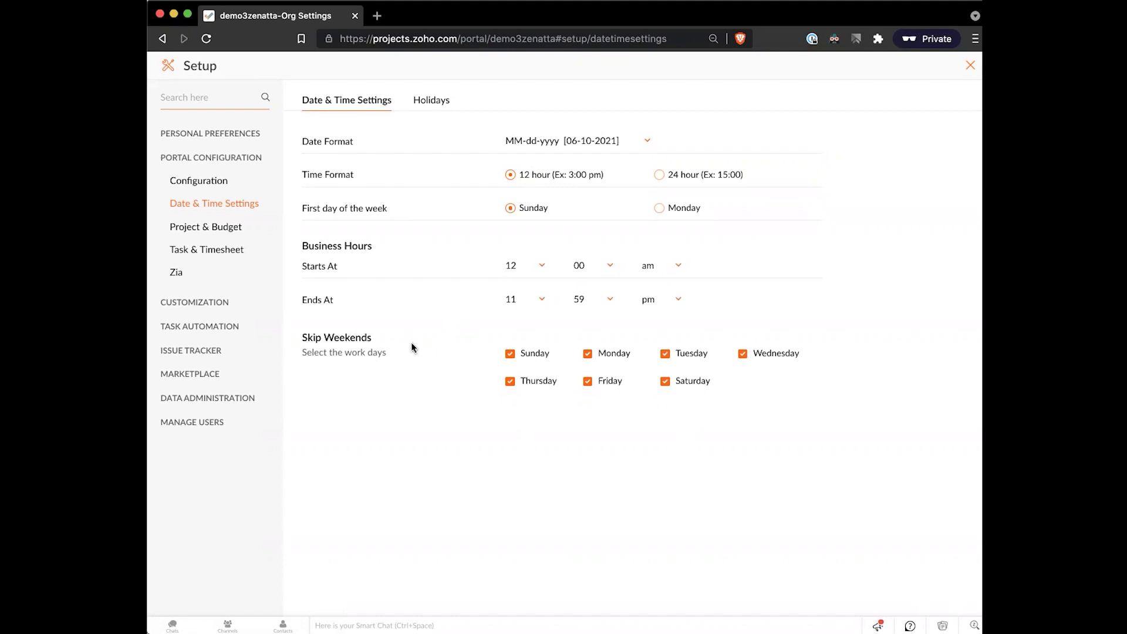
left_click_drag(302, 333, 397, 370)
left_click(403, 373)
left_click(509, 353)
left_click(664, 381)
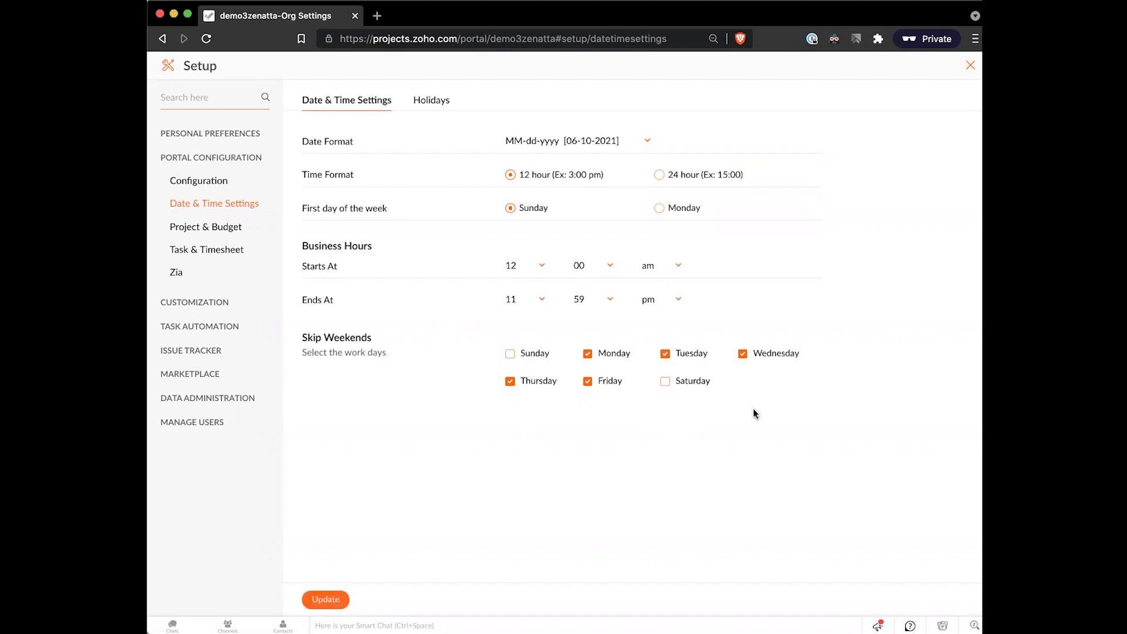
left_click(330, 601)
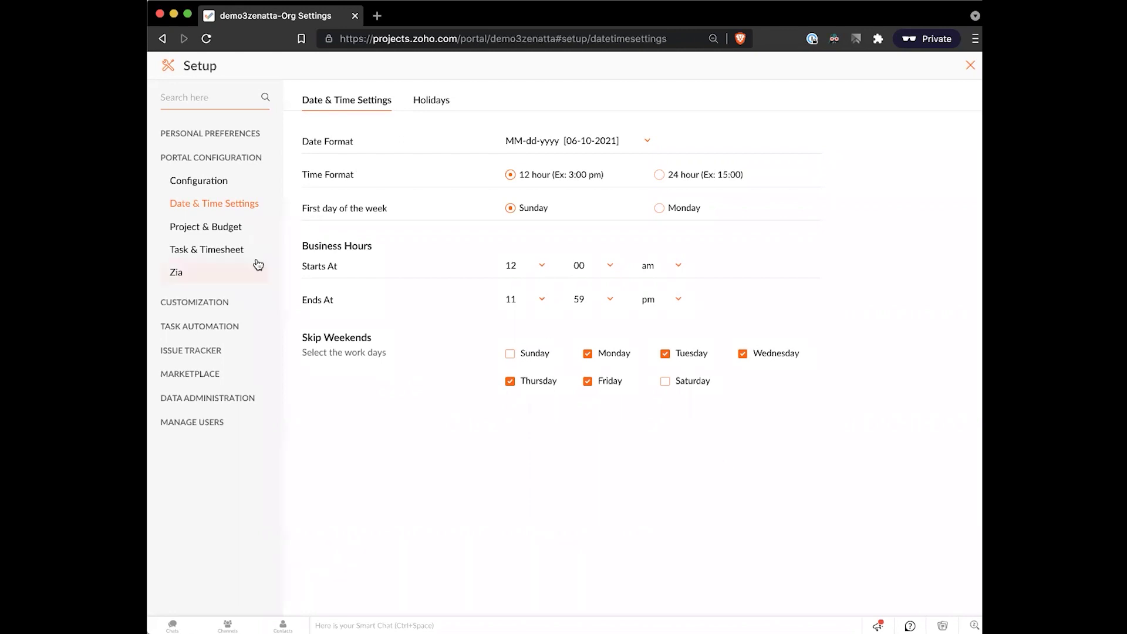
left_click(232, 226)
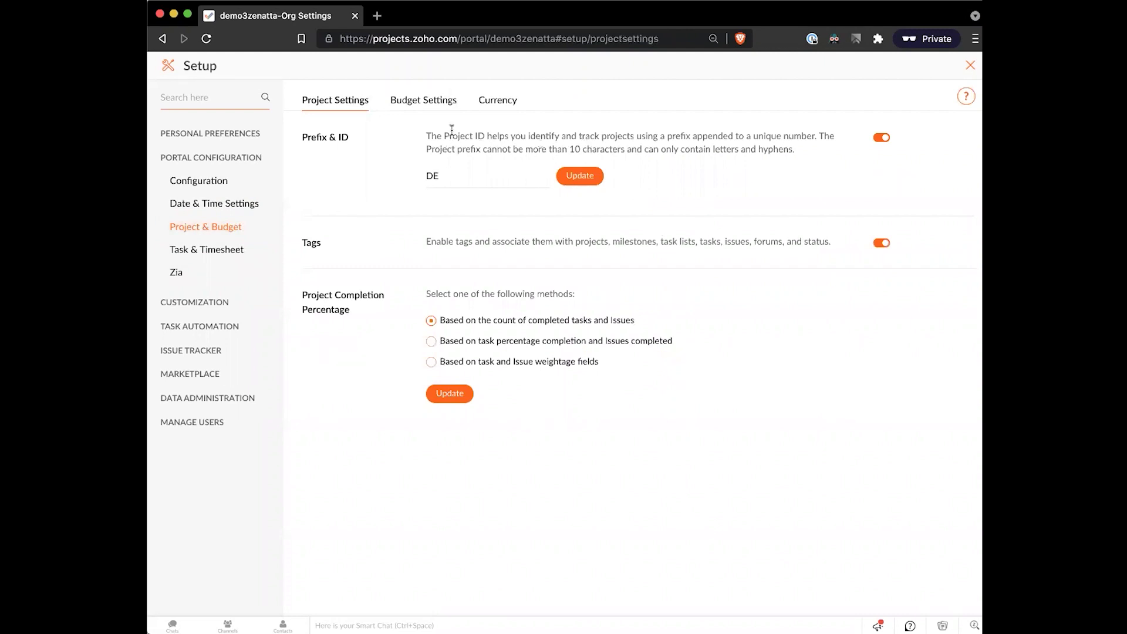
left_click_drag(427, 134, 616, 130)
left_click(616, 129)
left_click_drag(352, 311, 308, 294)
left_click(446, 287)
left_click_drag(648, 322, 552, 290)
left_click(662, 325)
left_click_drag(688, 339, 487, 326)
left_click(524, 277)
left_click_drag(622, 358, 579, 362)
left_click(571, 308)
left_click(424, 101)
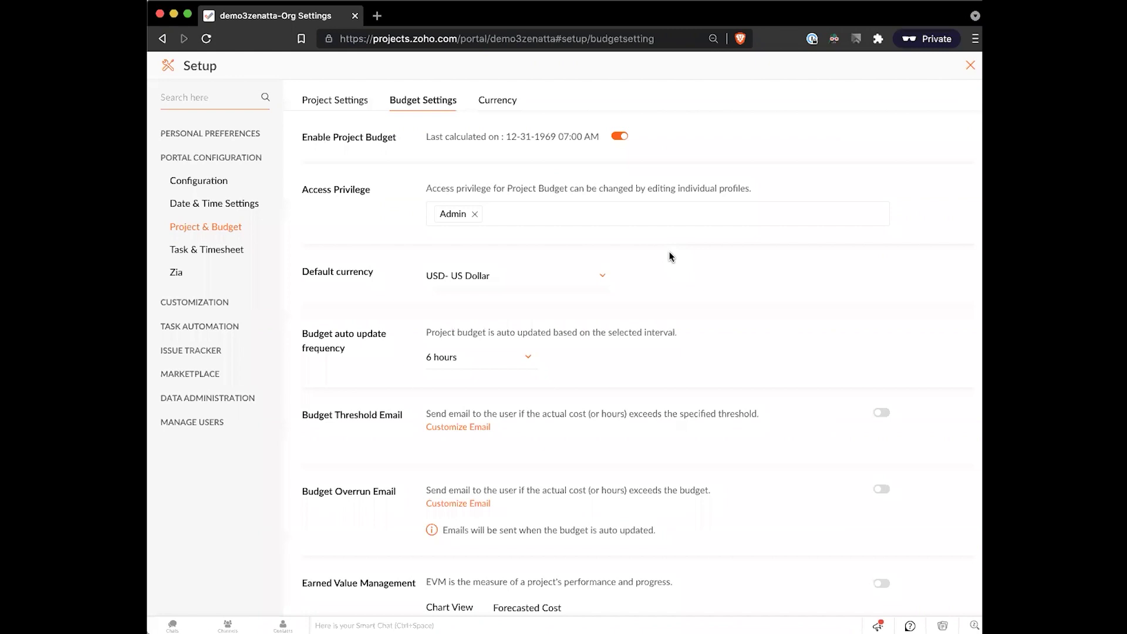
scroll(629, 333, "down", 2)
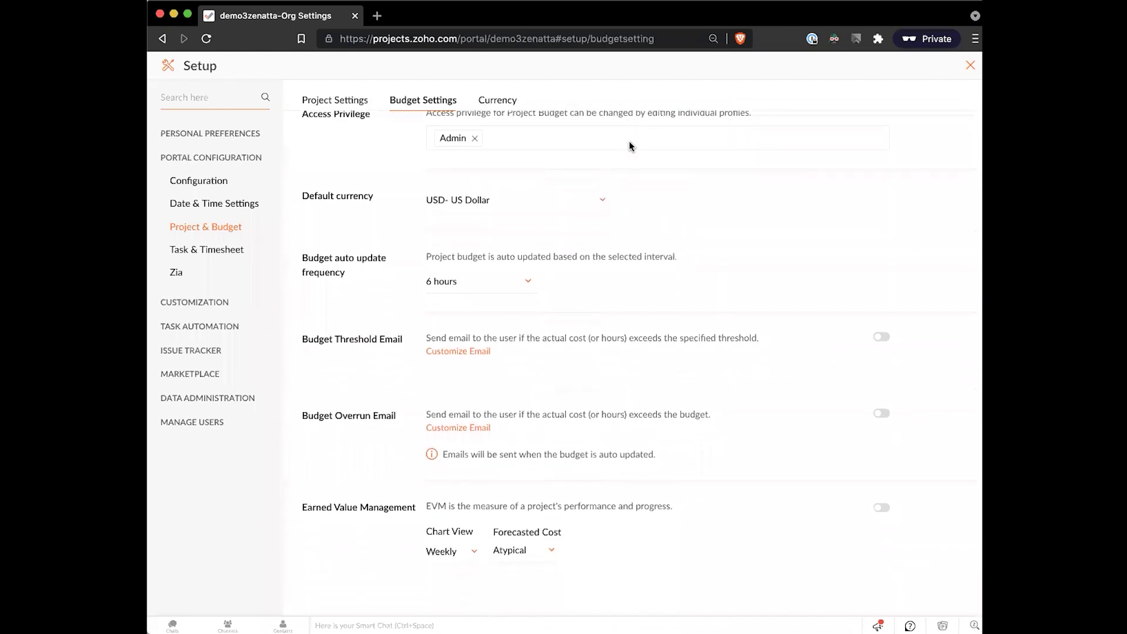
left_click_drag(770, 343, 453, 327)
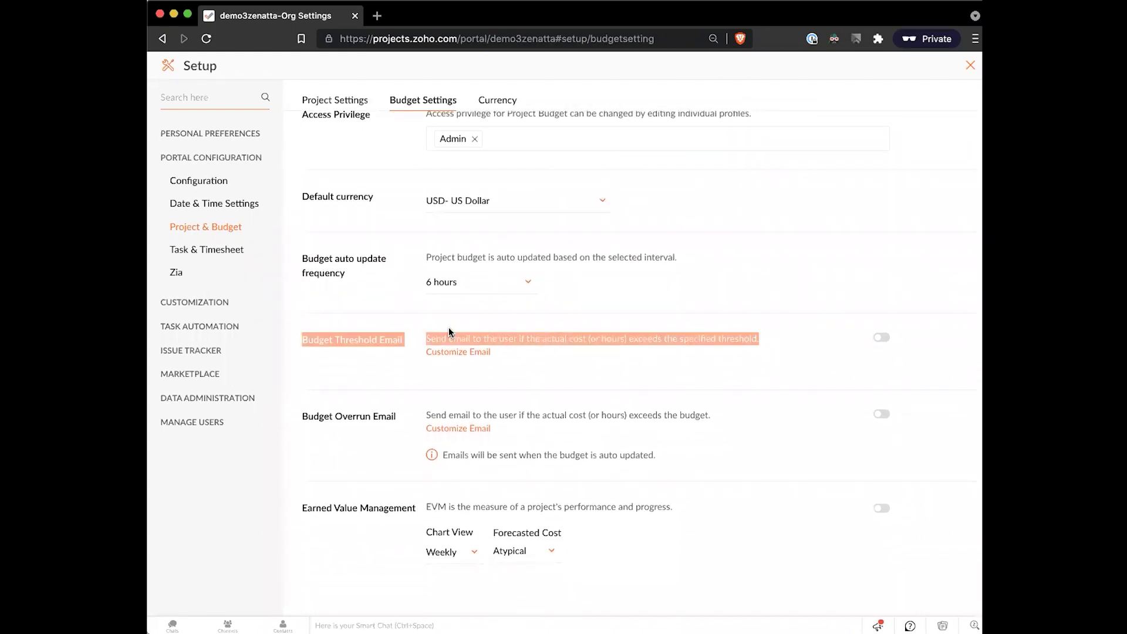
left_click(427, 323)
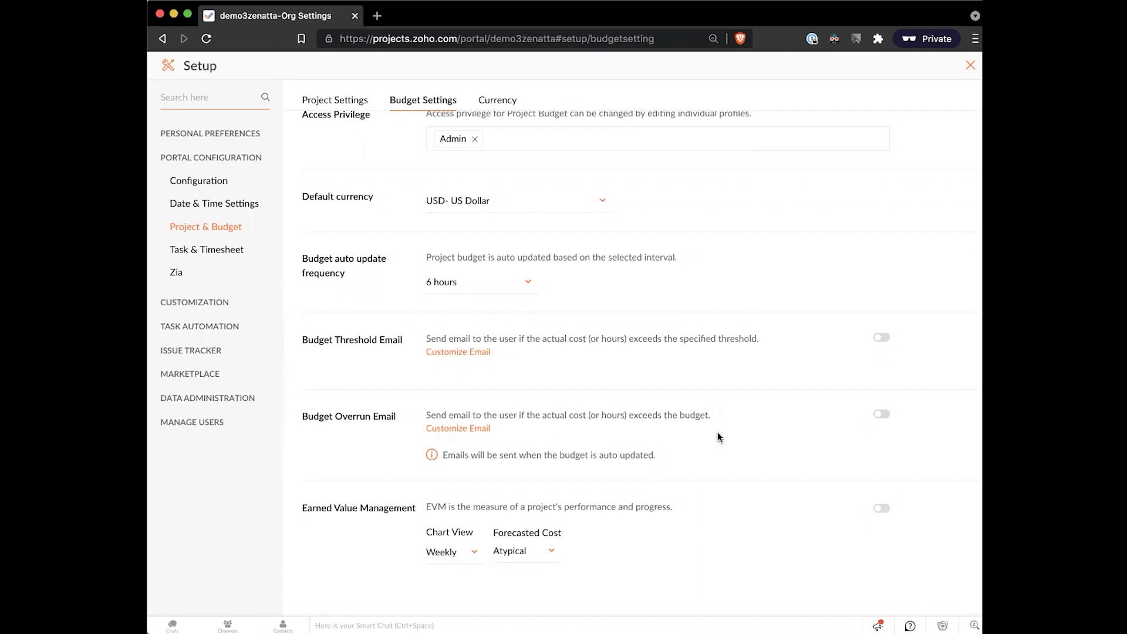
scroll(717, 437, "up", 3)
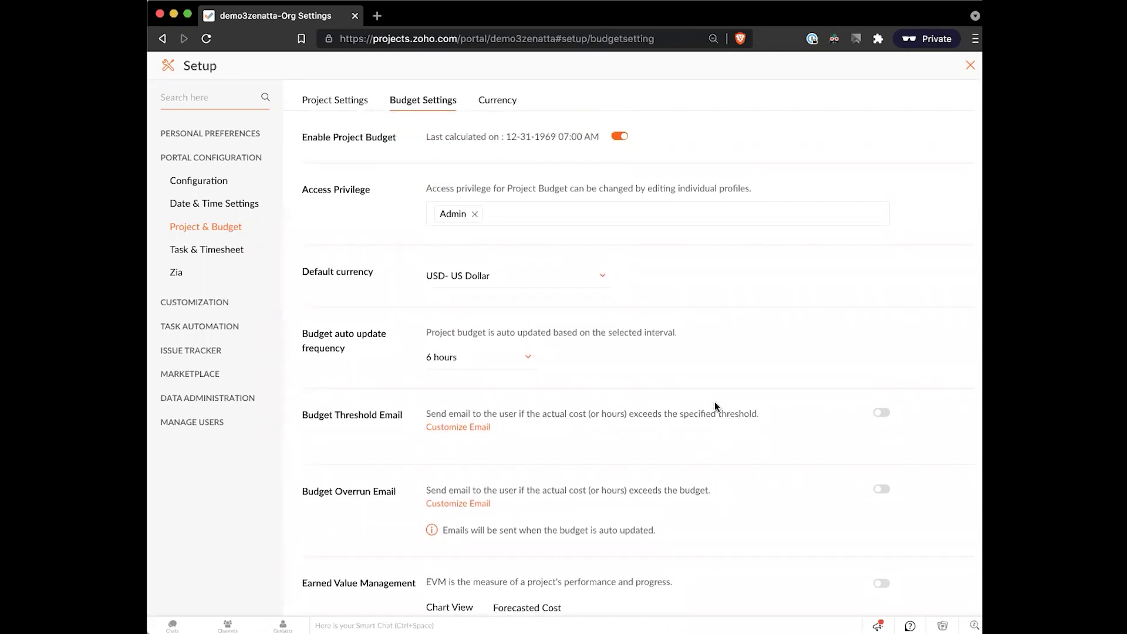
- Switch on Maintain Task Order in Task & Timesheet, then review the Resource Allocation setting
left_click(232, 255)
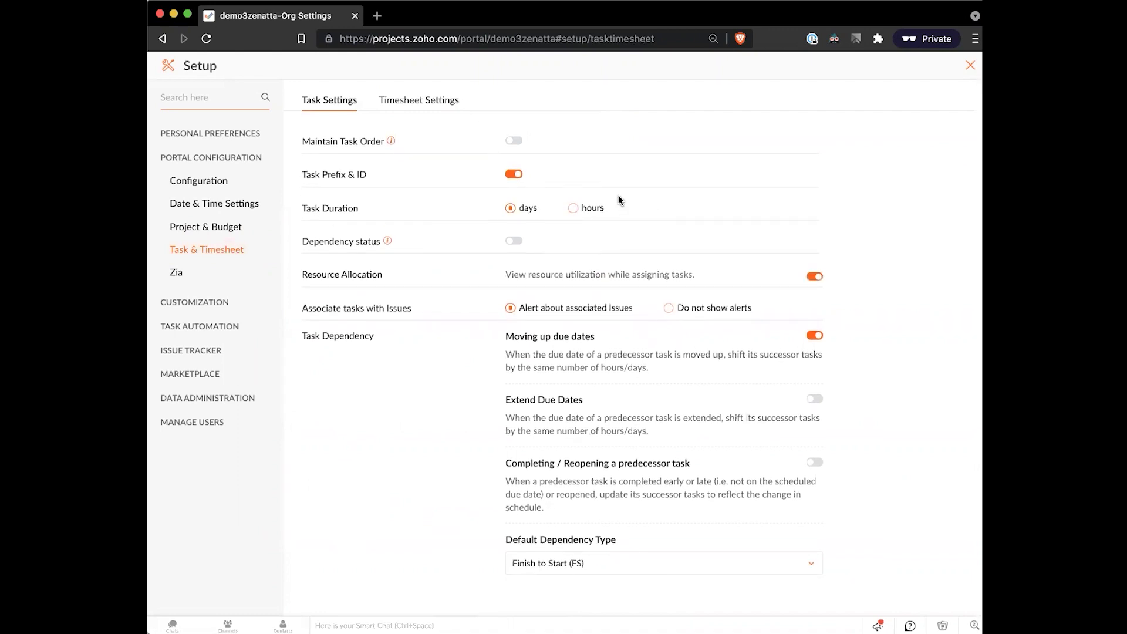
mouse_move(391, 144)
left_click(514, 141)
scroll(435, 188, "down", 1)
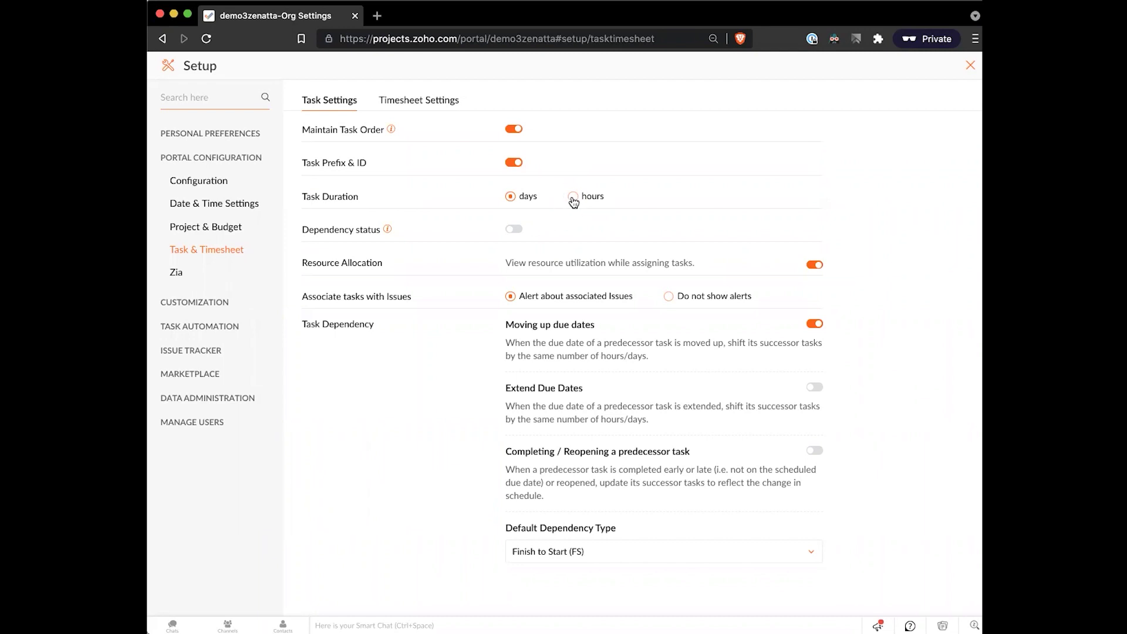
mouse_move(388, 234)
left_click_drag(303, 259, 657, 282)
left_click(706, 241)
- Turn on Extend Due Dates and Completing / Reopening a predecessor task under Task Dependency
left_click_drag(301, 323, 403, 328)
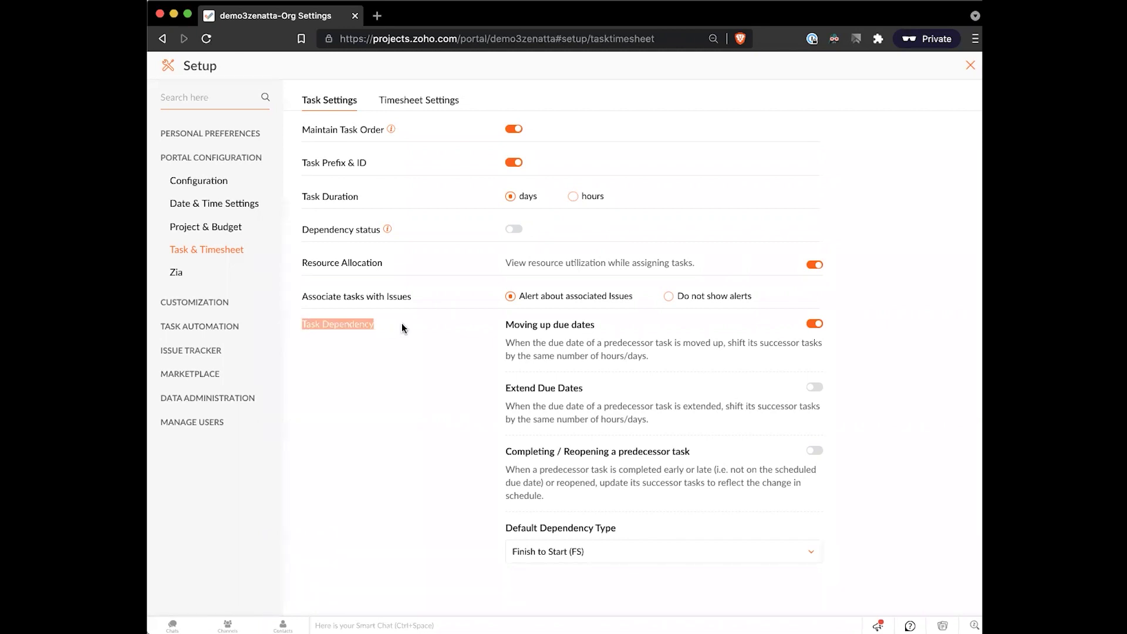
left_click(402, 327)
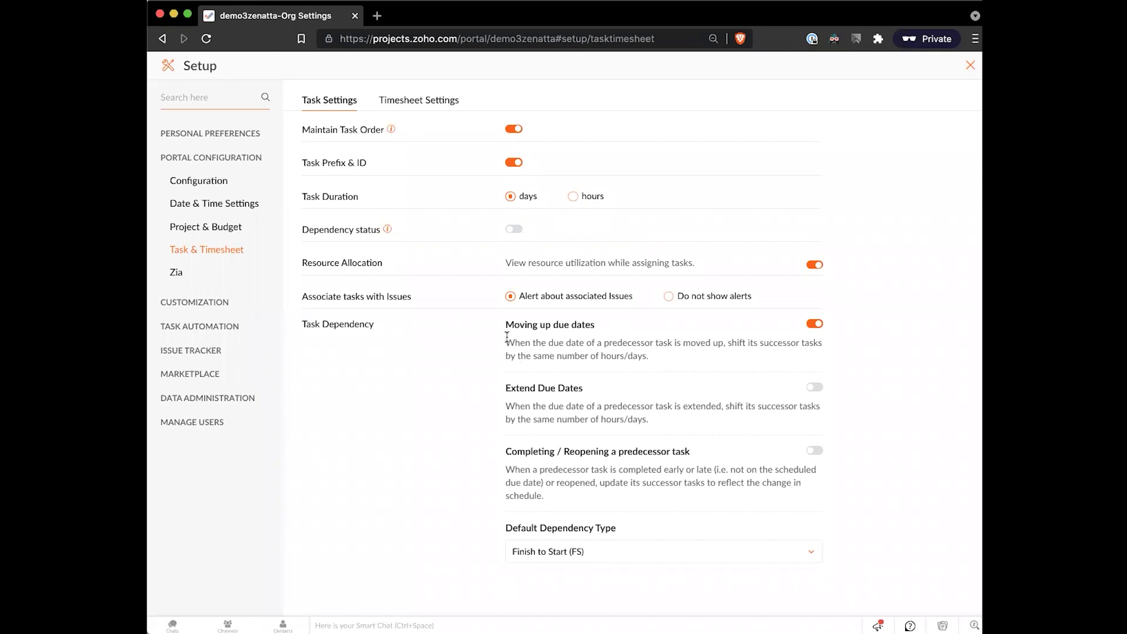
left_click_drag(506, 337, 648, 355)
left_click(644, 355)
left_click_drag(758, 342, 784, 341)
left_click(784, 342)
left_click(809, 387)
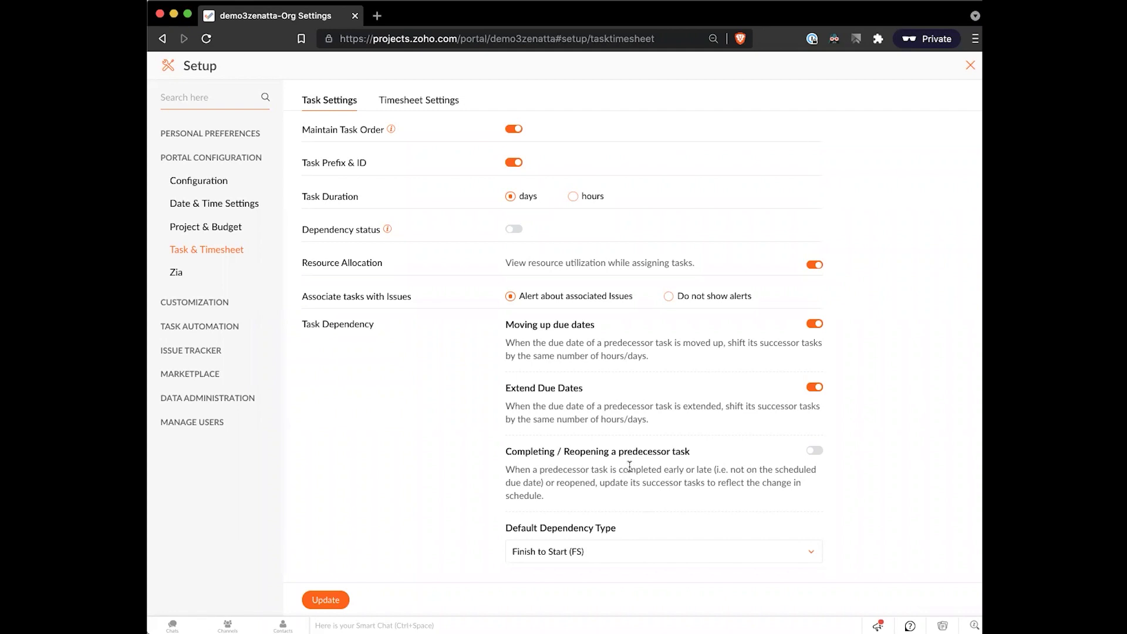
left_click(814, 451)
- Check the Default Dependency Type options, keeping Finish to Start (FS) as the default
left_click(697, 551)
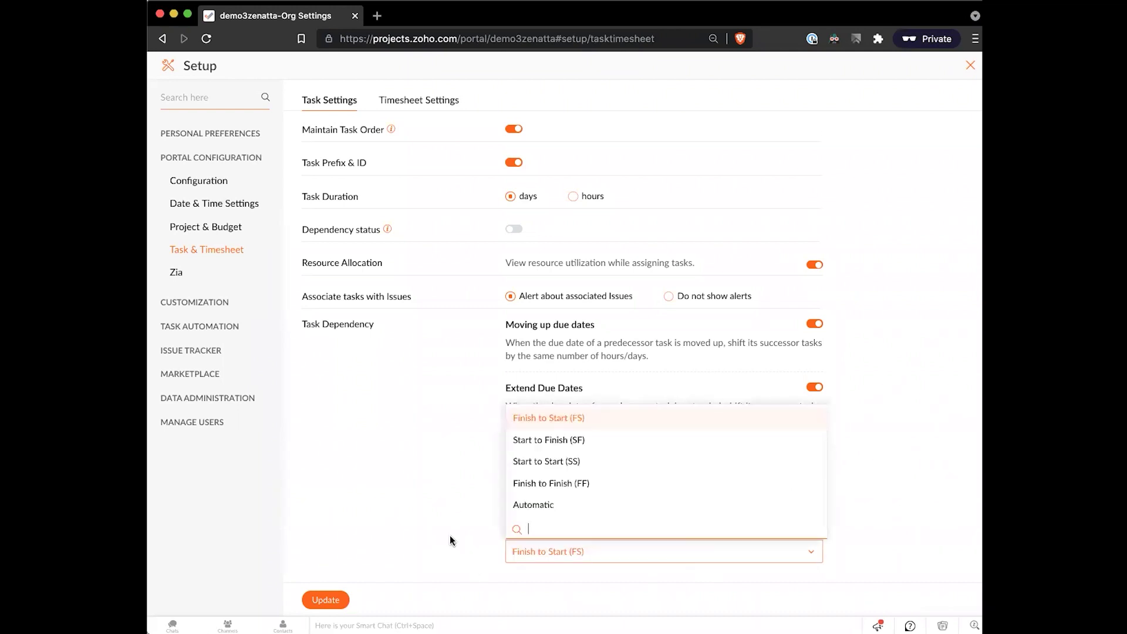
left_click(449, 534)
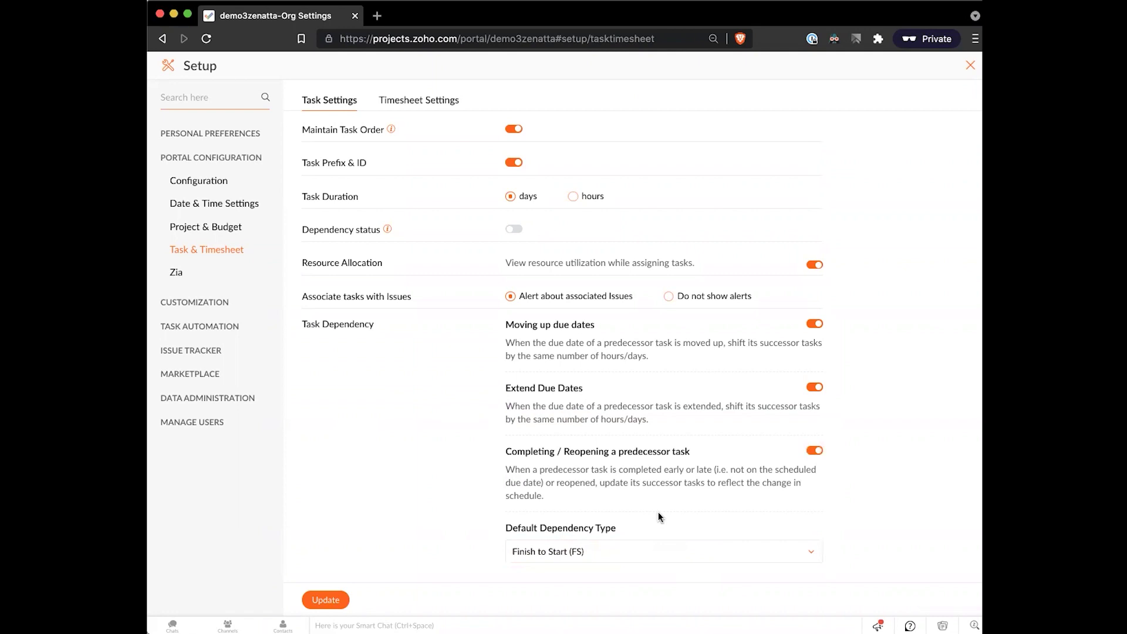
left_click(599, 551)
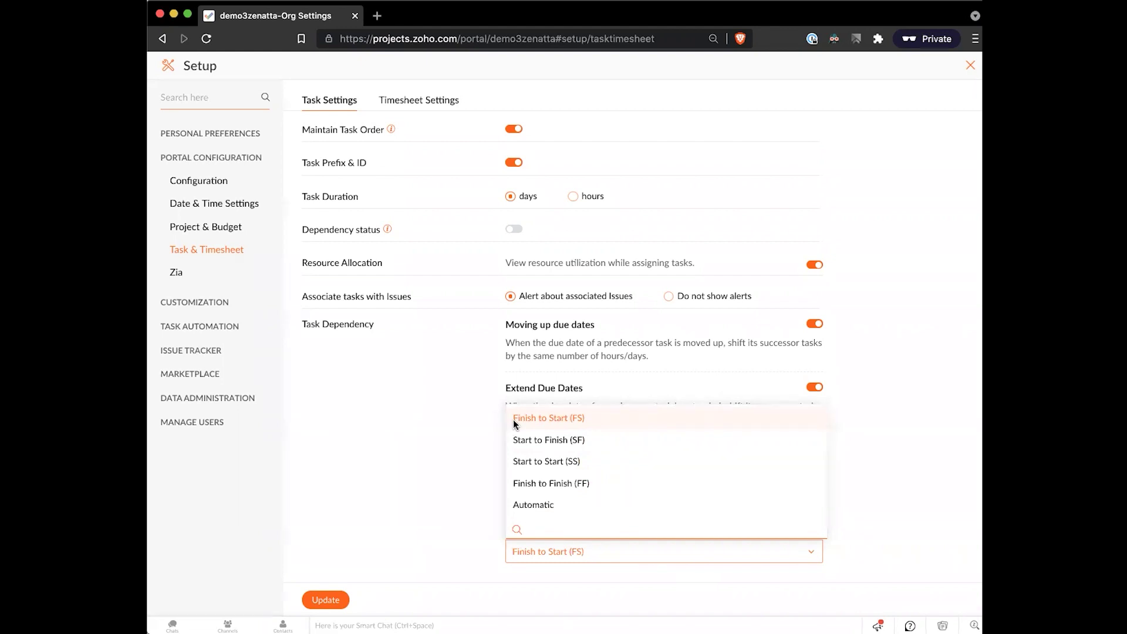
left_click(370, 445)
left_click(671, 551)
left_click(333, 393)
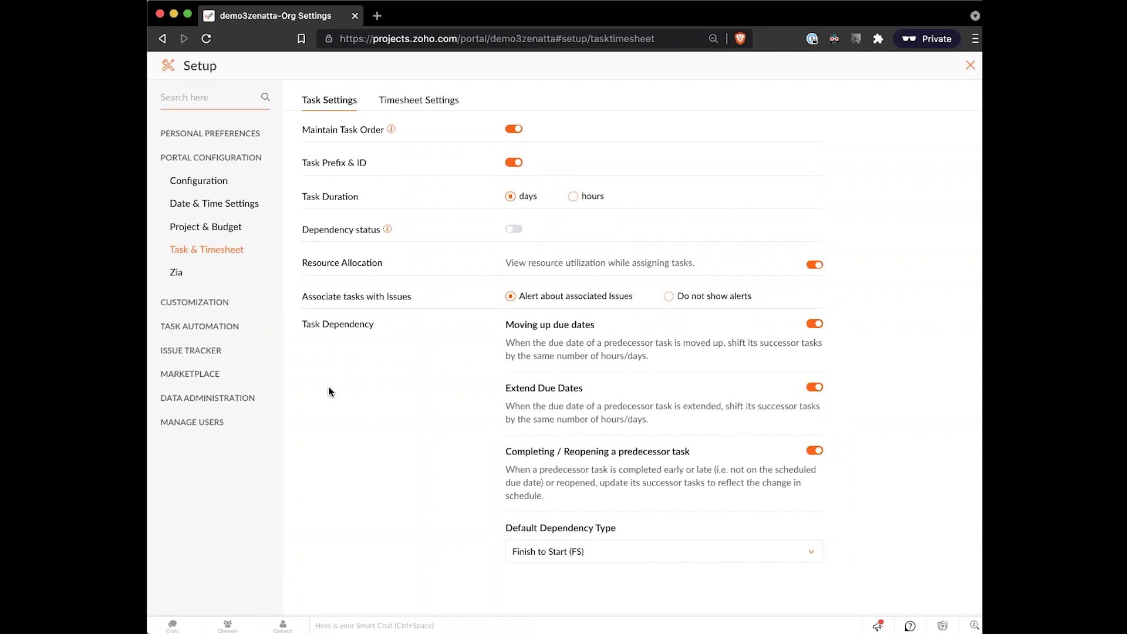
left_click(218, 422)
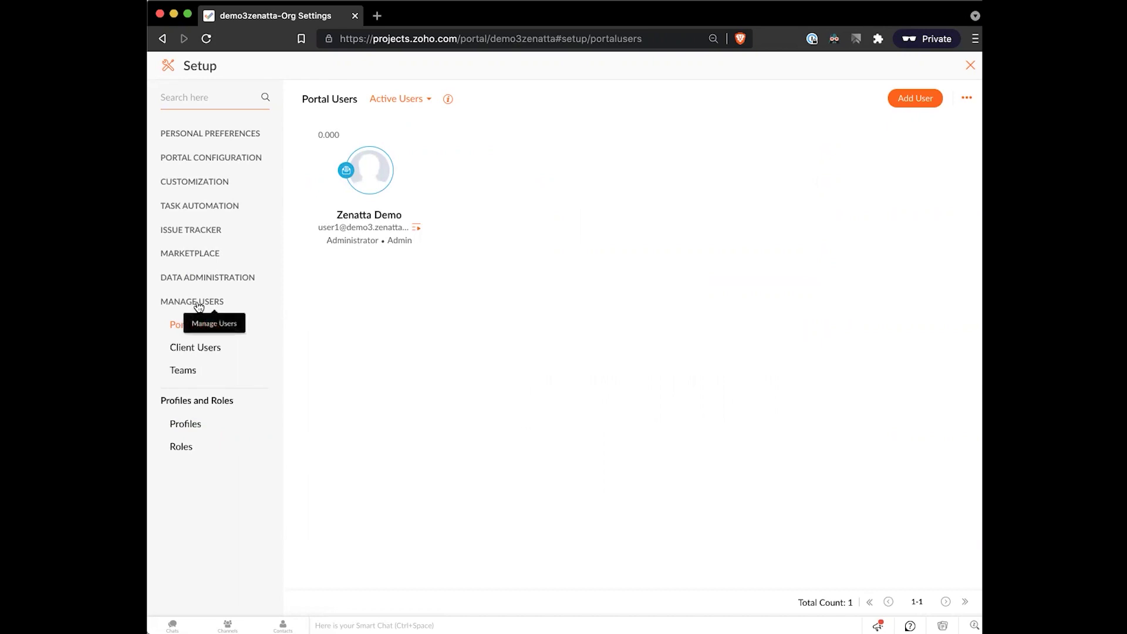
- Go from Portal Users to the Client Users list under Manage Users
left_click(218, 330)
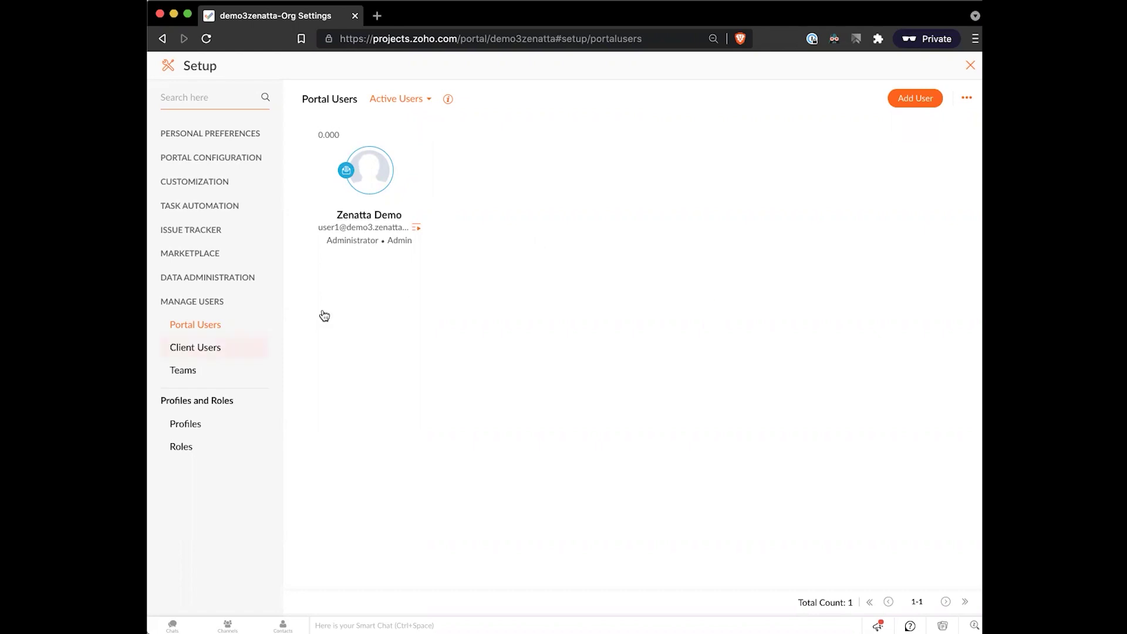
left_click(207, 353)
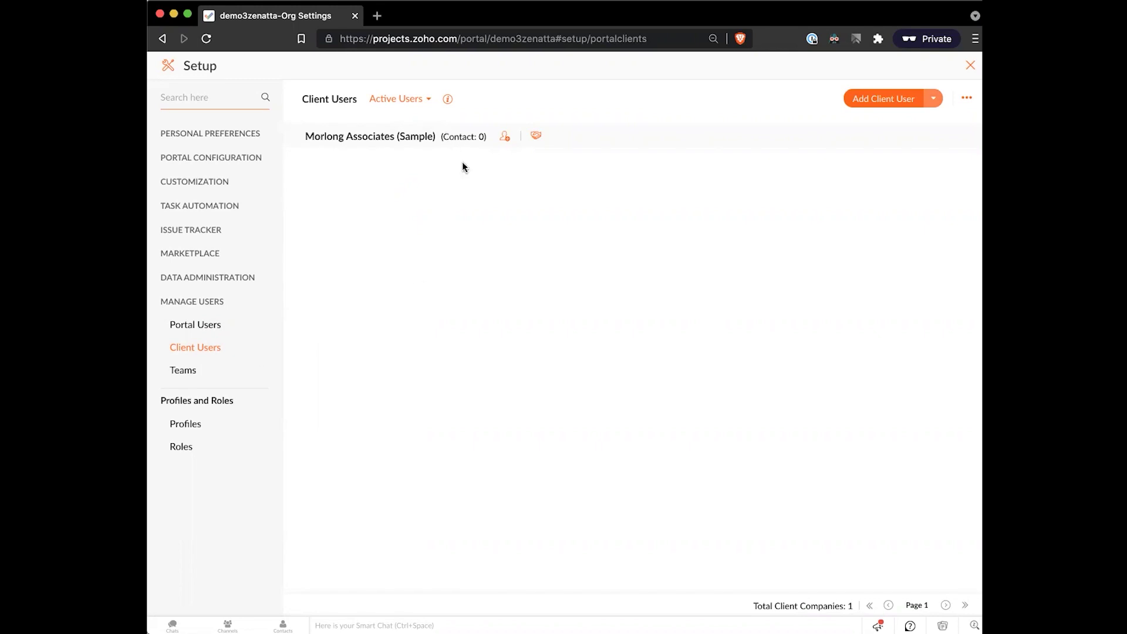
- Look through the active users filter choices on the Client Users page
left_click(426, 100)
mouse_move(338, 144)
mouse_move(295, 138)
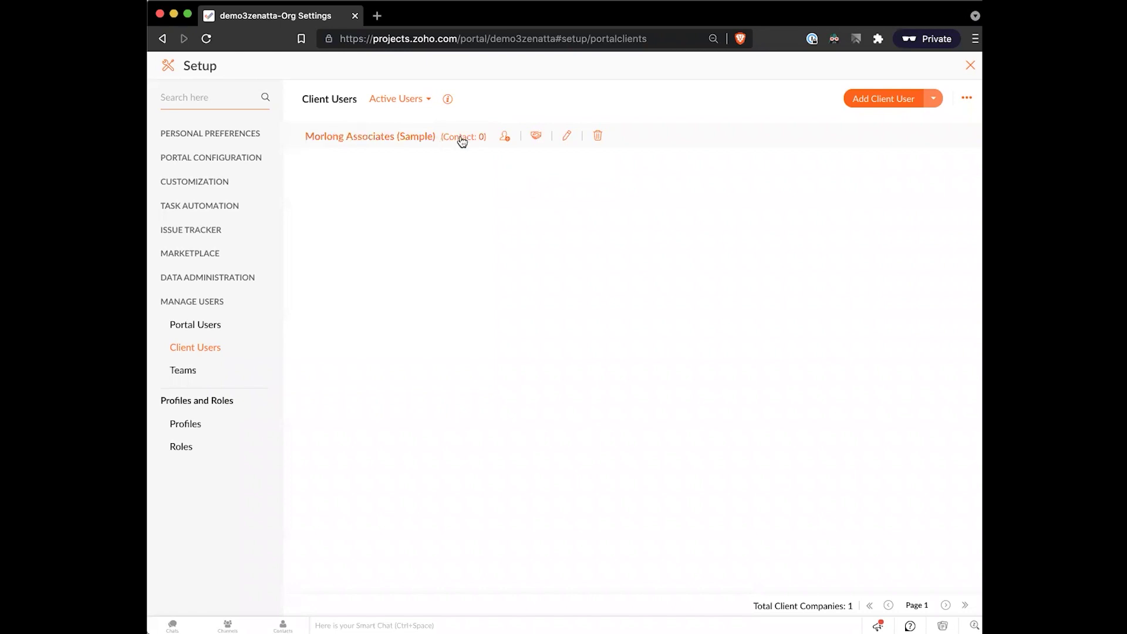
- Draft a Morlong Associates client user with an e-mail and Projects 1 and 2 access, then cancel
left_click(505, 138)
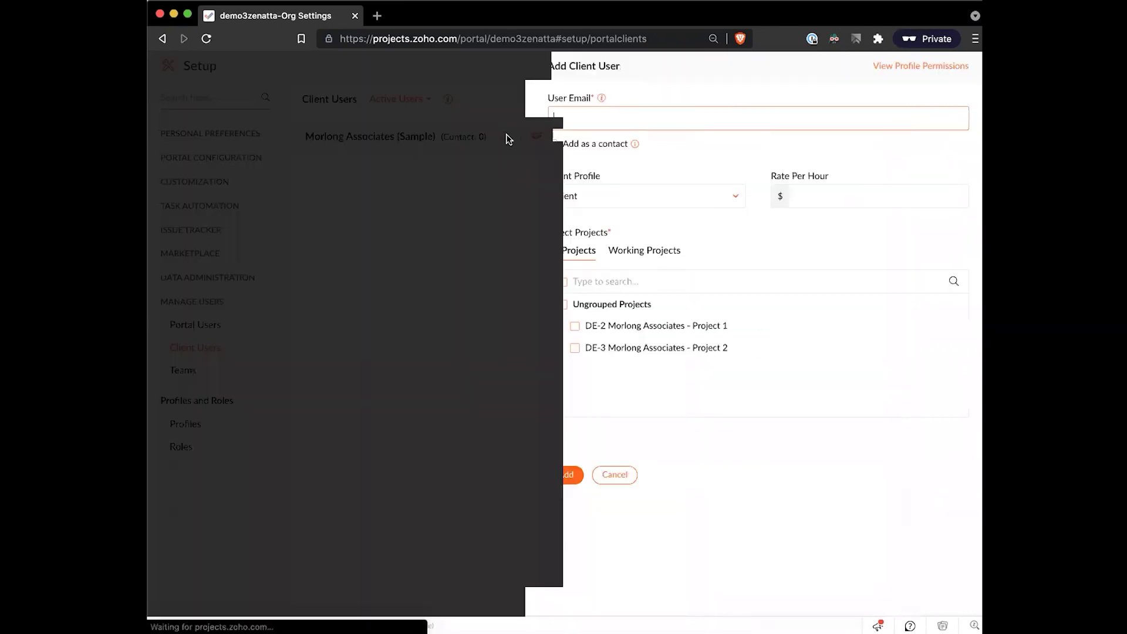
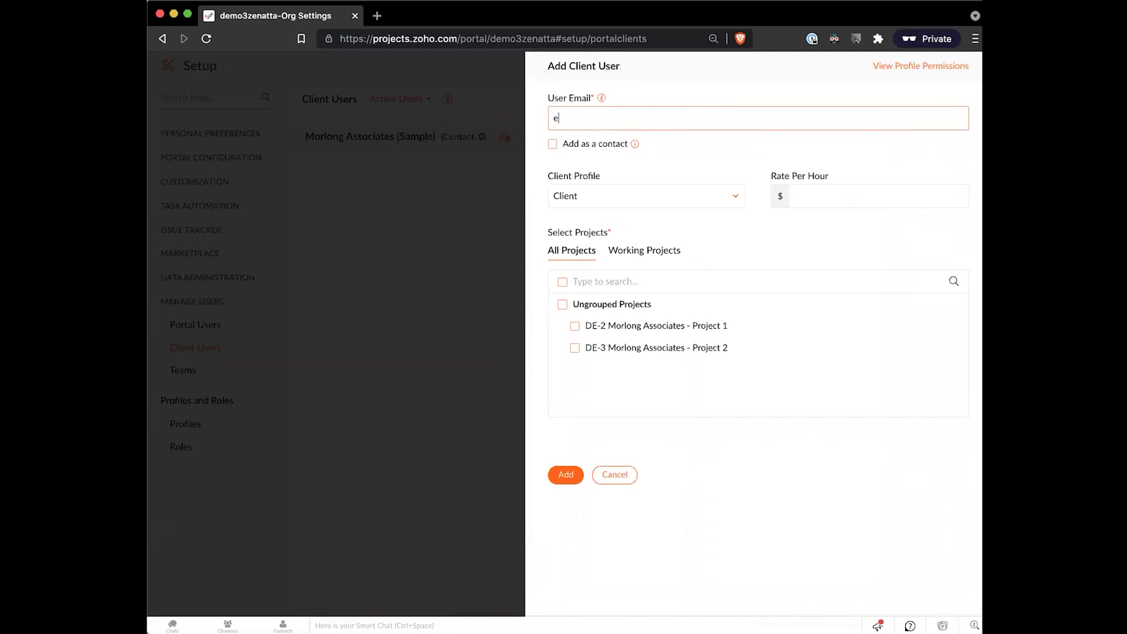
key("BackSpace")
key("BackSpace")
left_click(573, 329)
left_click(577, 351)
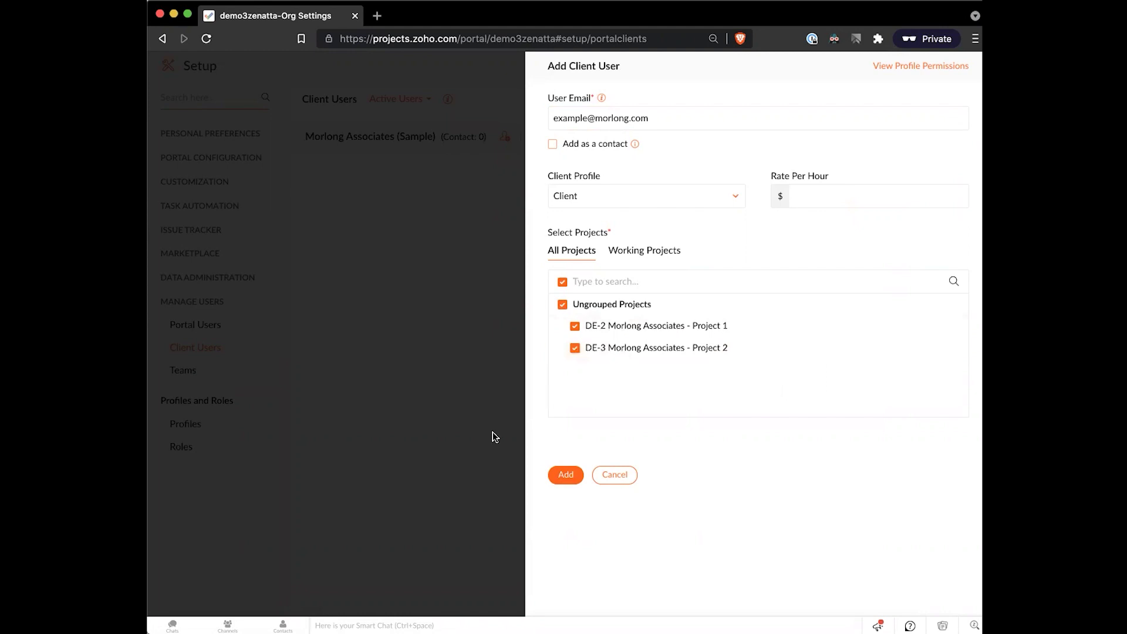
left_click(615, 474)
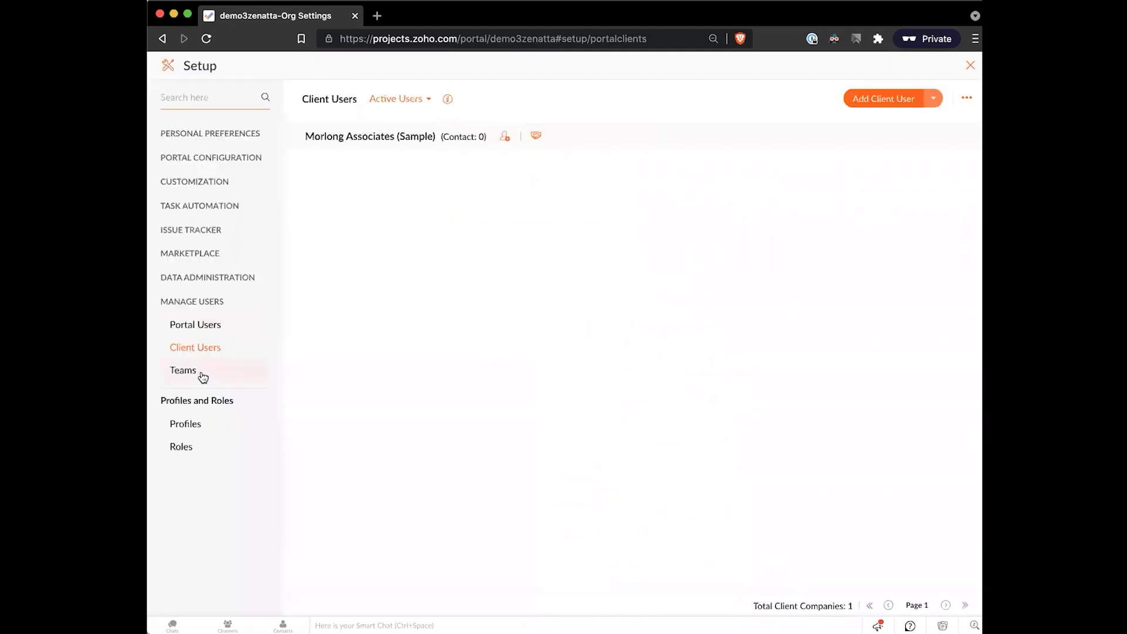
- On the Teams page, start a new team named Operations with the only available user
left_click(183, 370)
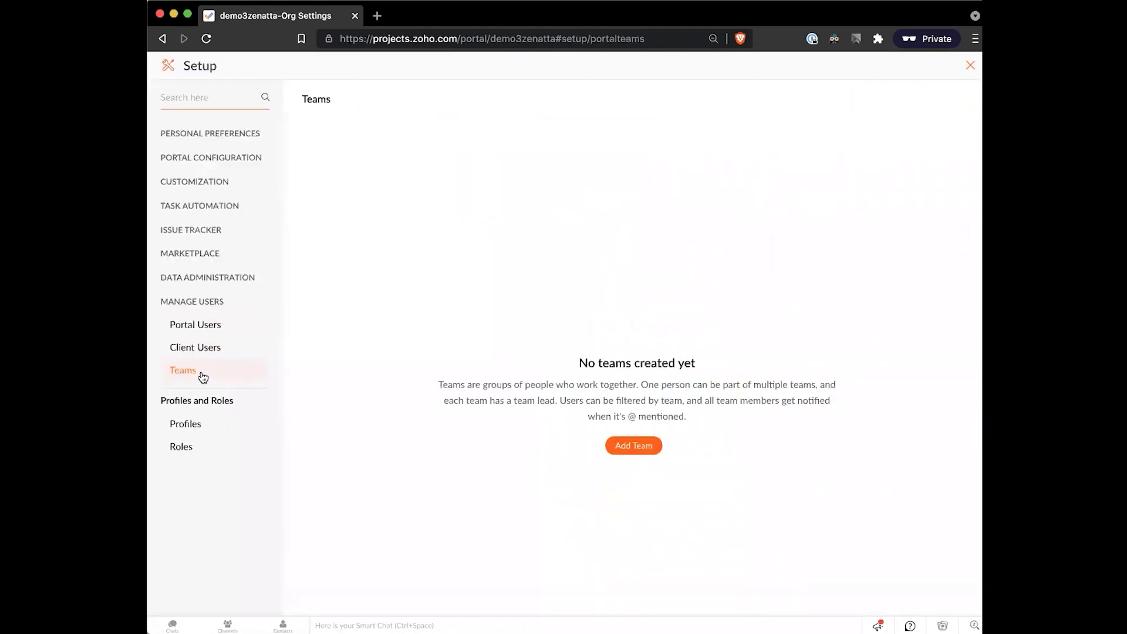
left_click(636, 448)
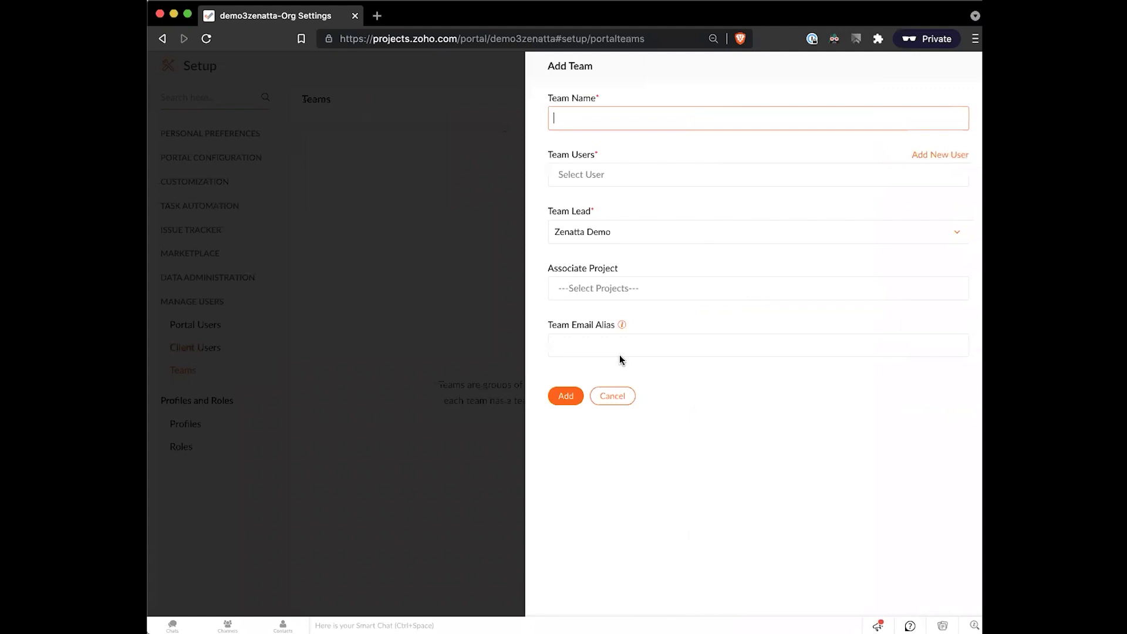
left_click(614, 174)
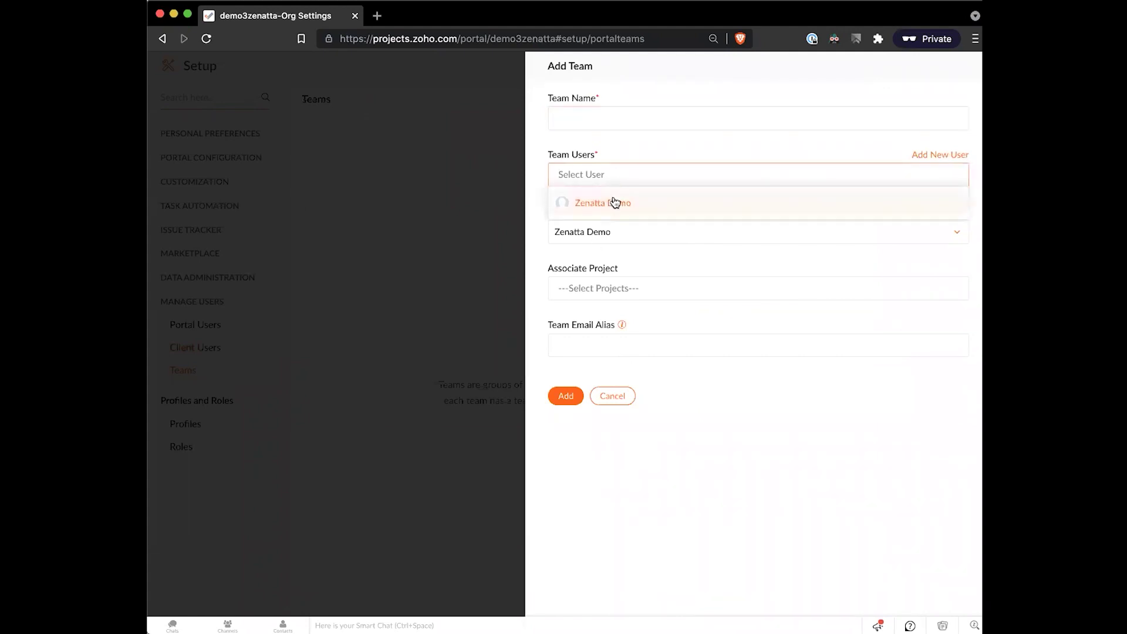
left_click(615, 202)
left_click(613, 120)
type("O")
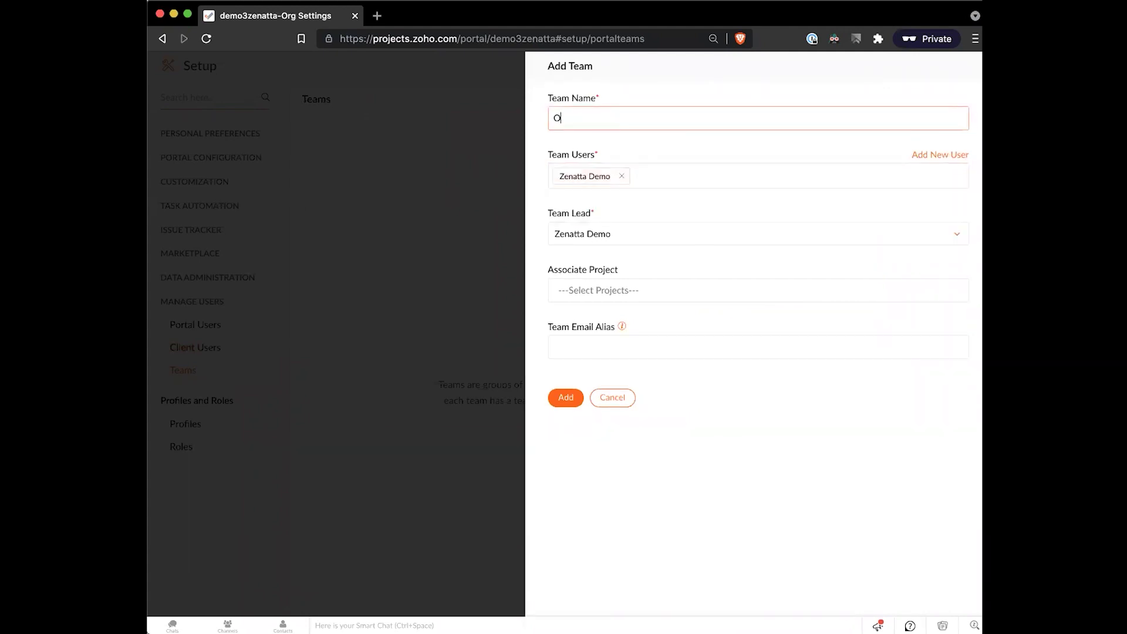
type("perations")
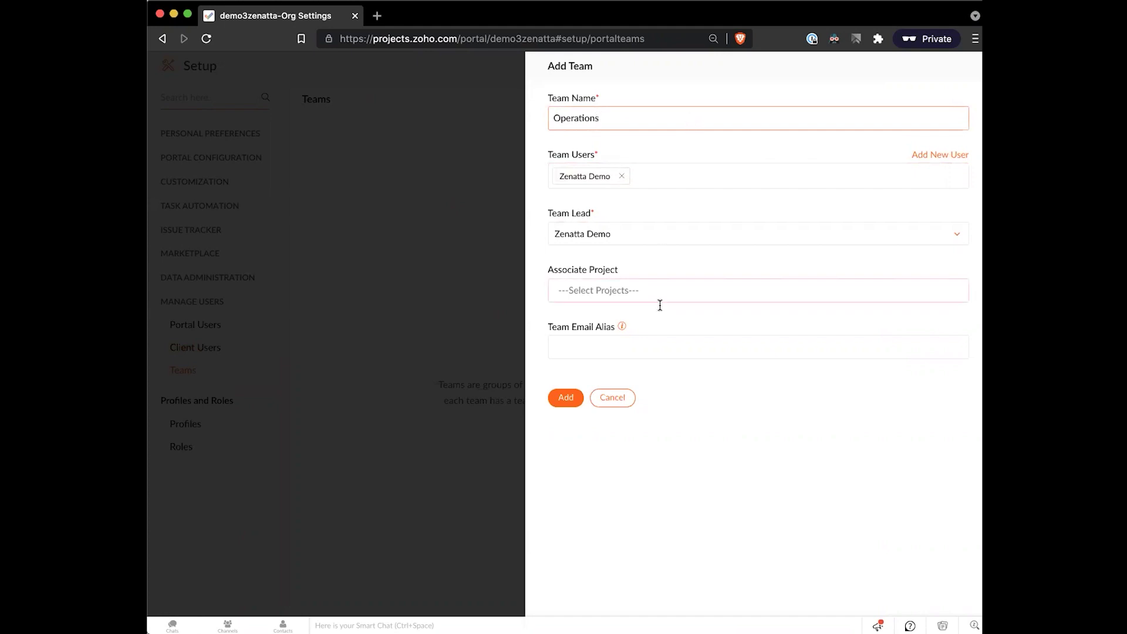
- Try creating the Operations team without a project, then cancel after the two-member error
left_click(660, 304)
left_click(663, 277)
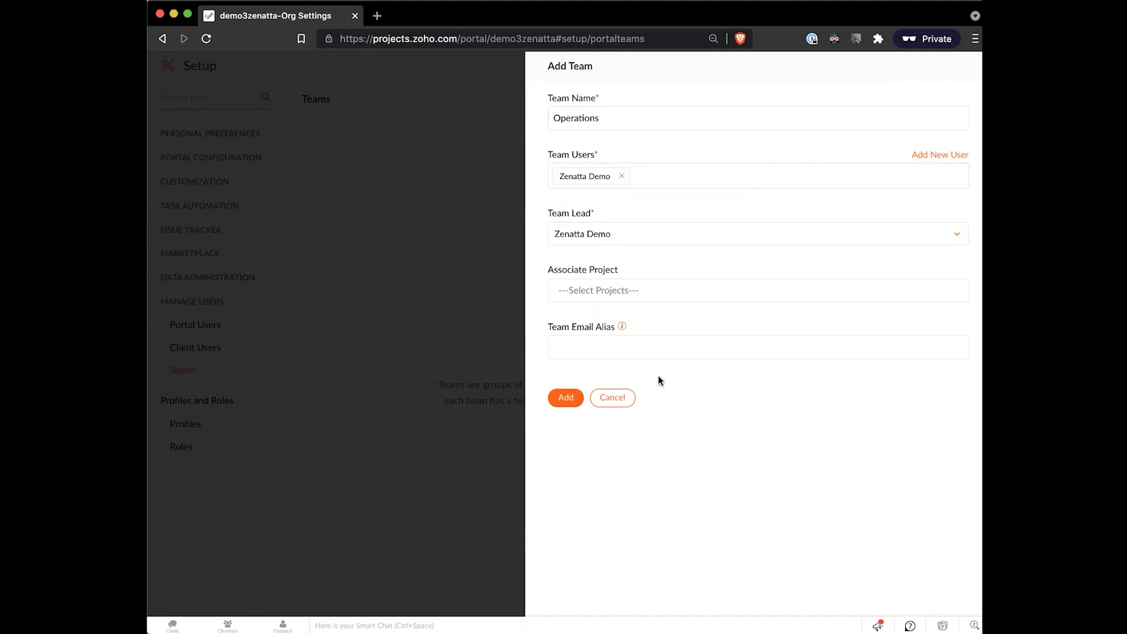
left_click(576, 397)
left_click(611, 399)
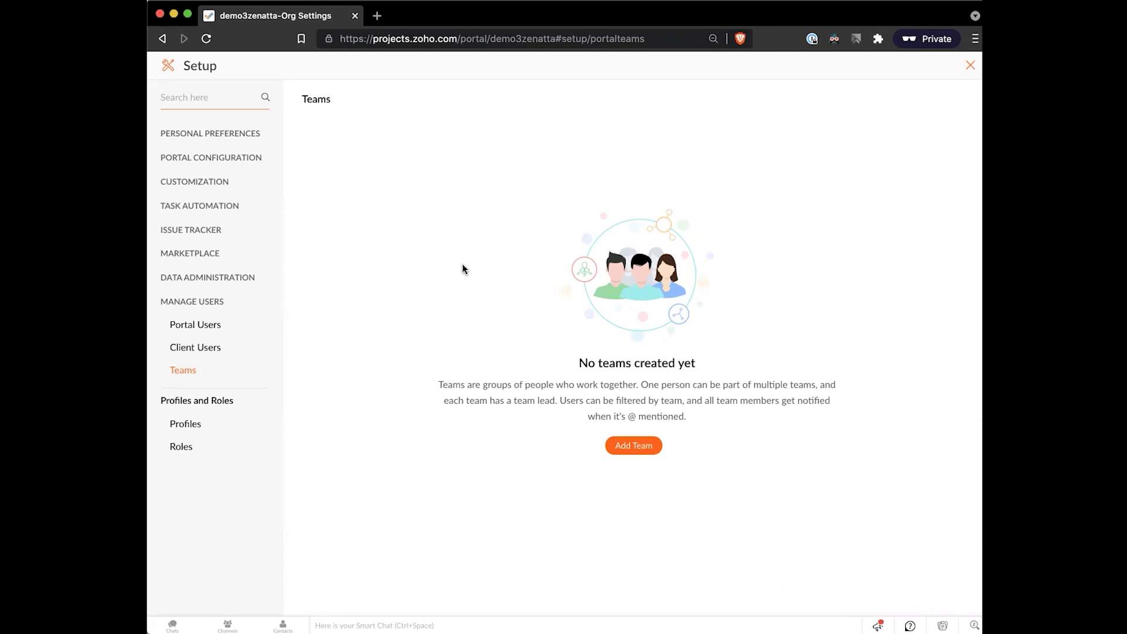
left_click(210, 429)
- Look over a new profile's permission list, then discard it without saving
left_click(173, 446)
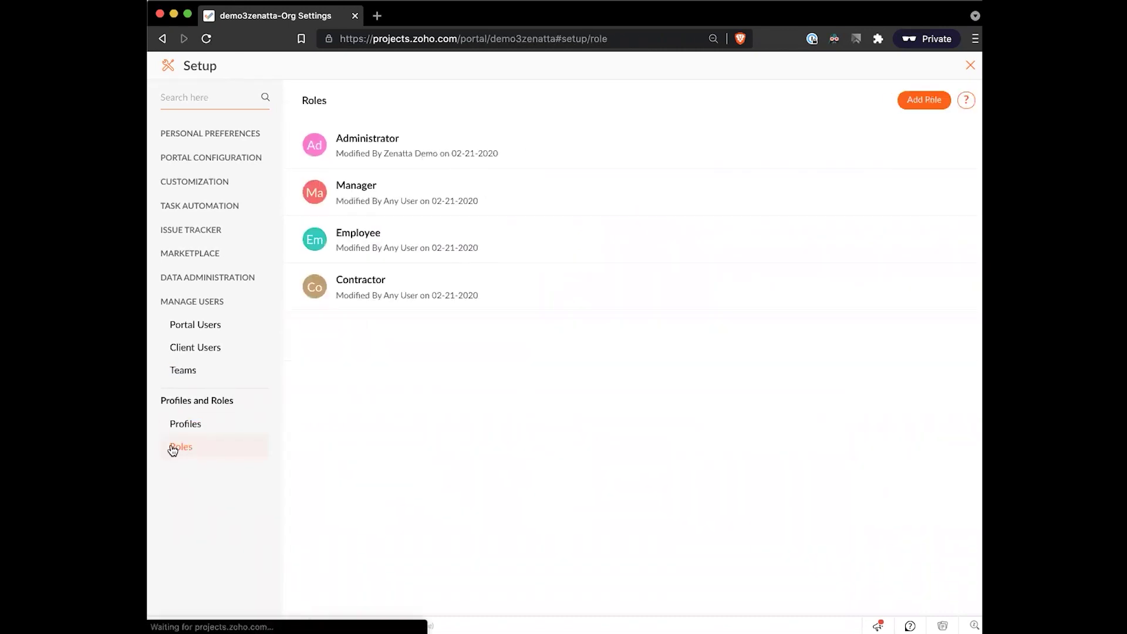
left_click(194, 423)
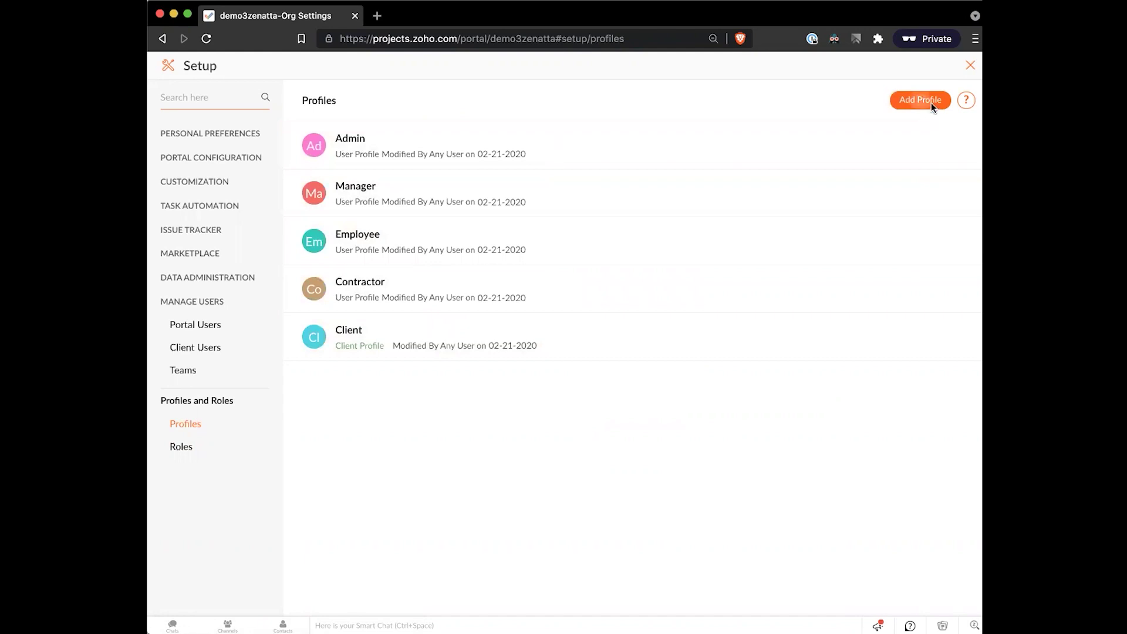
left_click(930, 102)
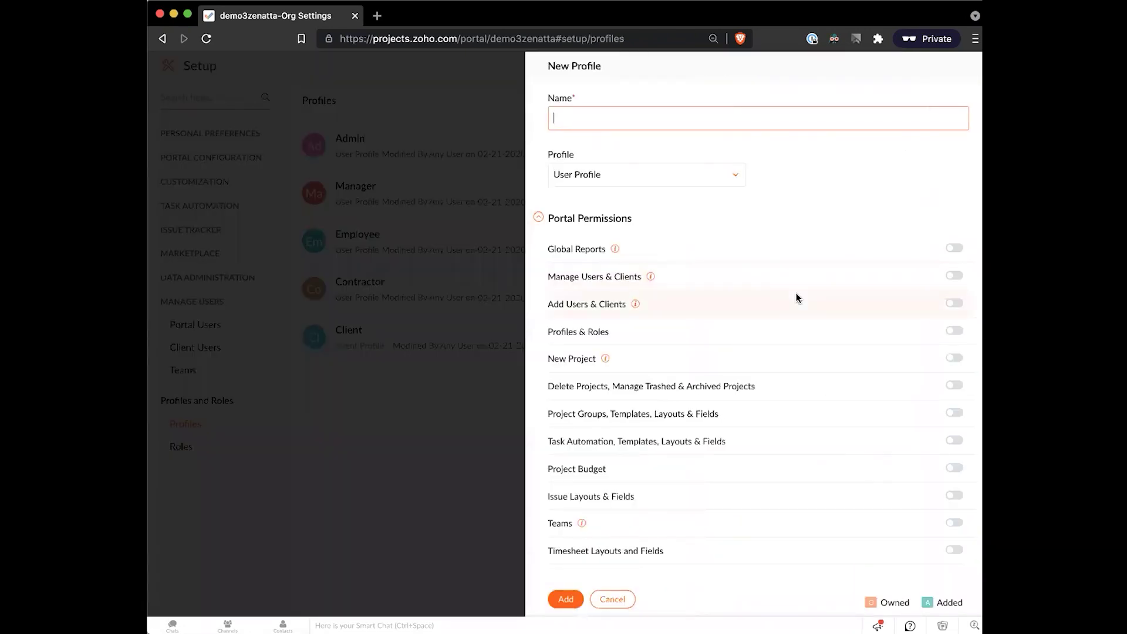
scroll(696, 292, "down", 3)
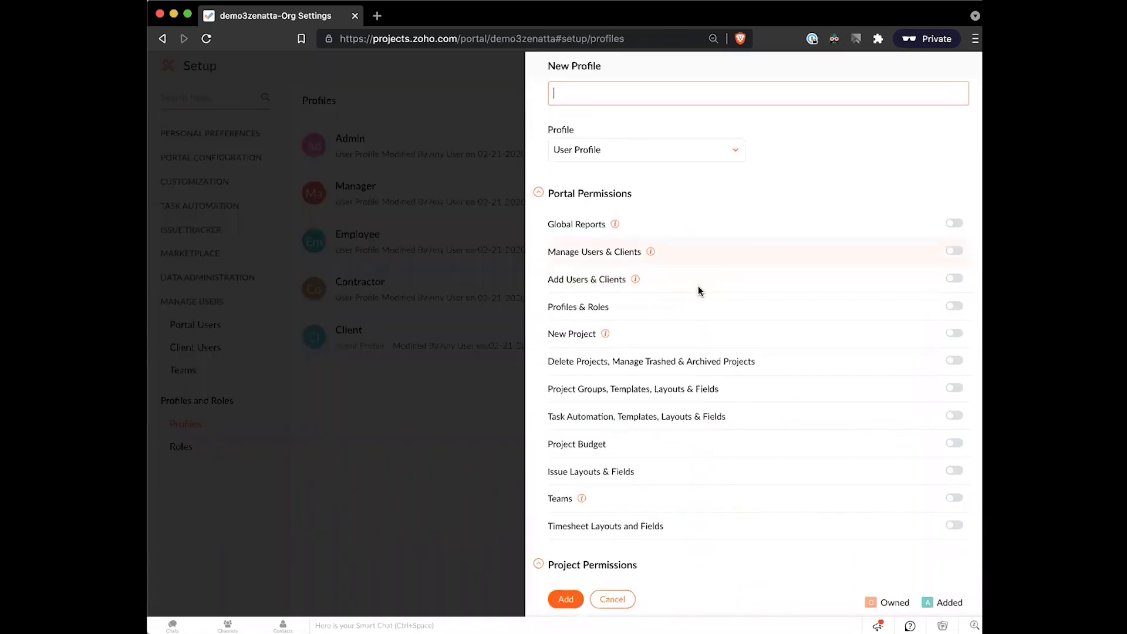
scroll(857, 262, "down", 8)
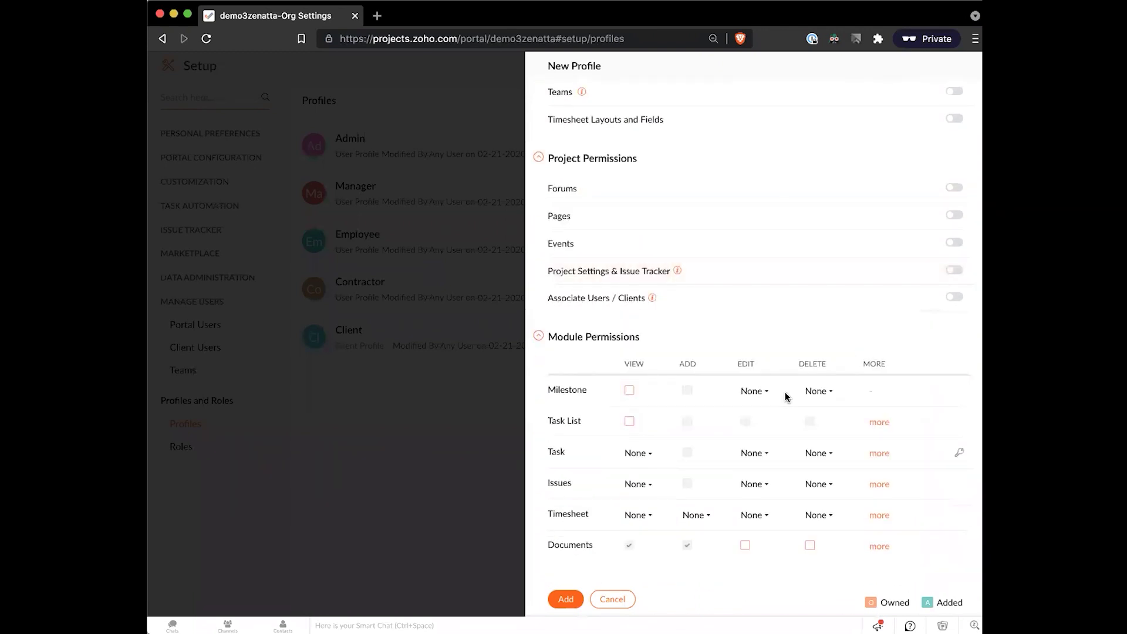
scroll(765, 406, "up", 1)
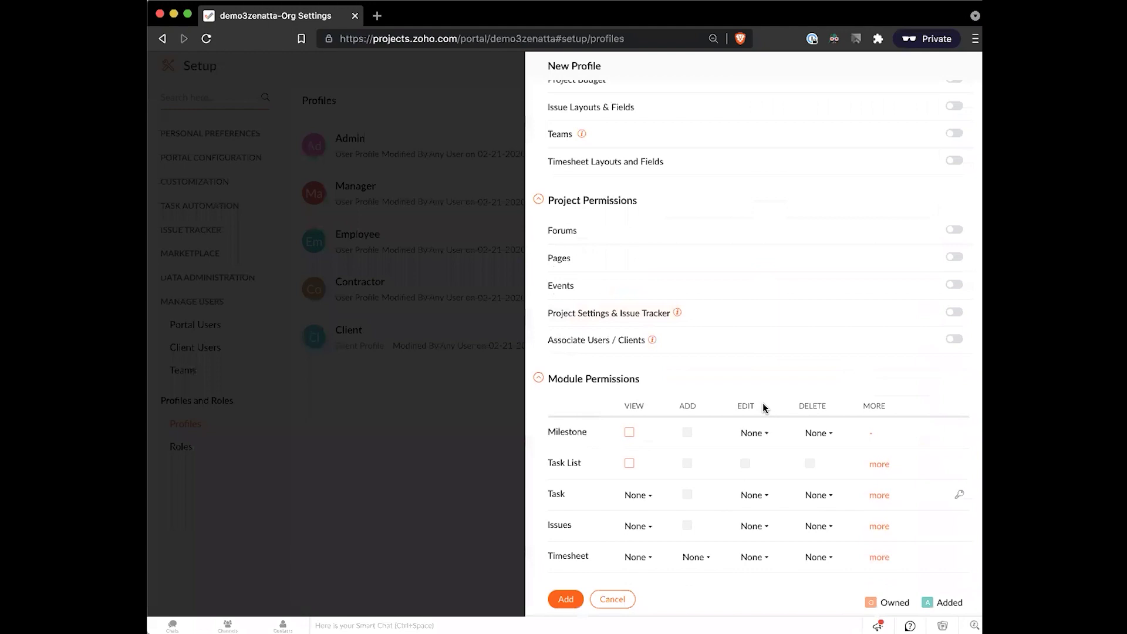
scroll(763, 405, "up", 7)
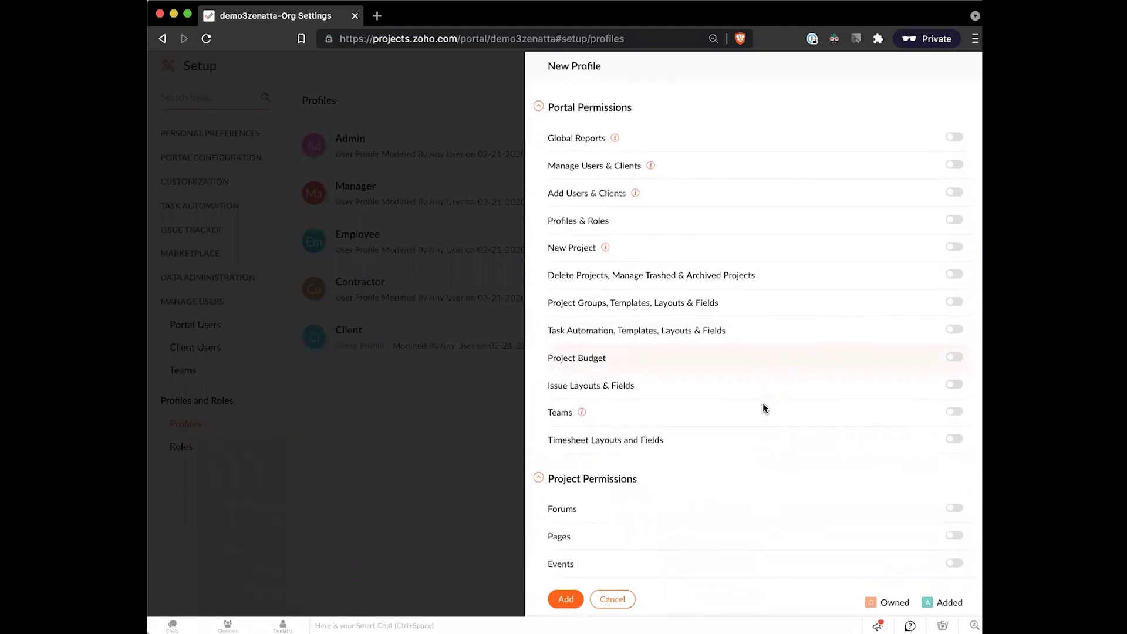
scroll(763, 404, "down", 7)
left_click(613, 598)
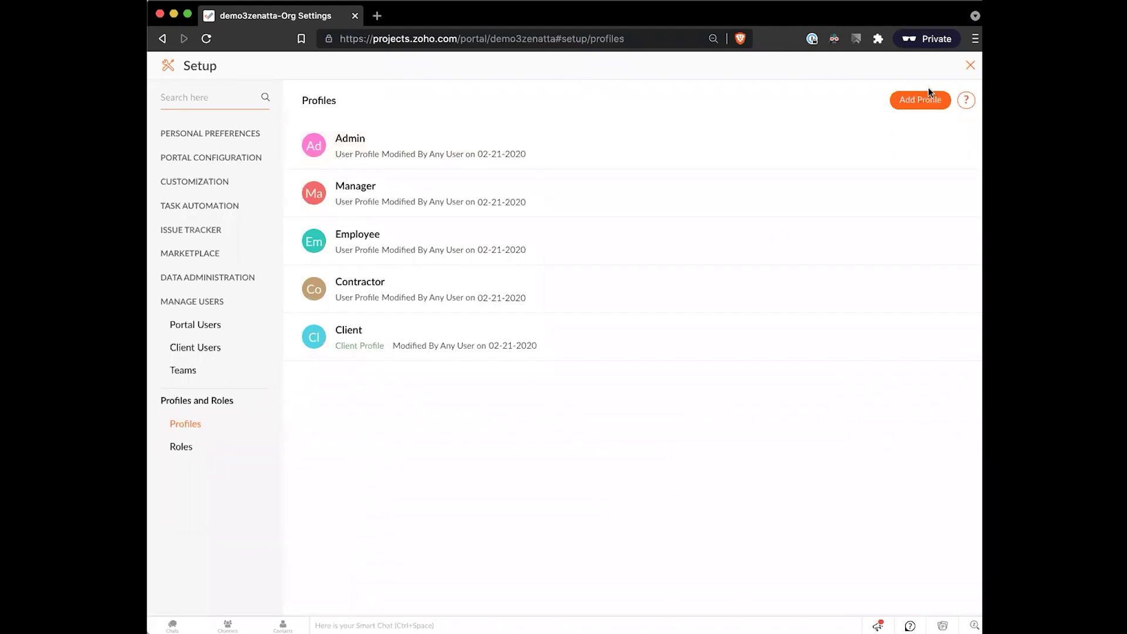
- View the Administrator role's settings without changes, then exit Setup to the Projects Feed
left_click(203, 446)
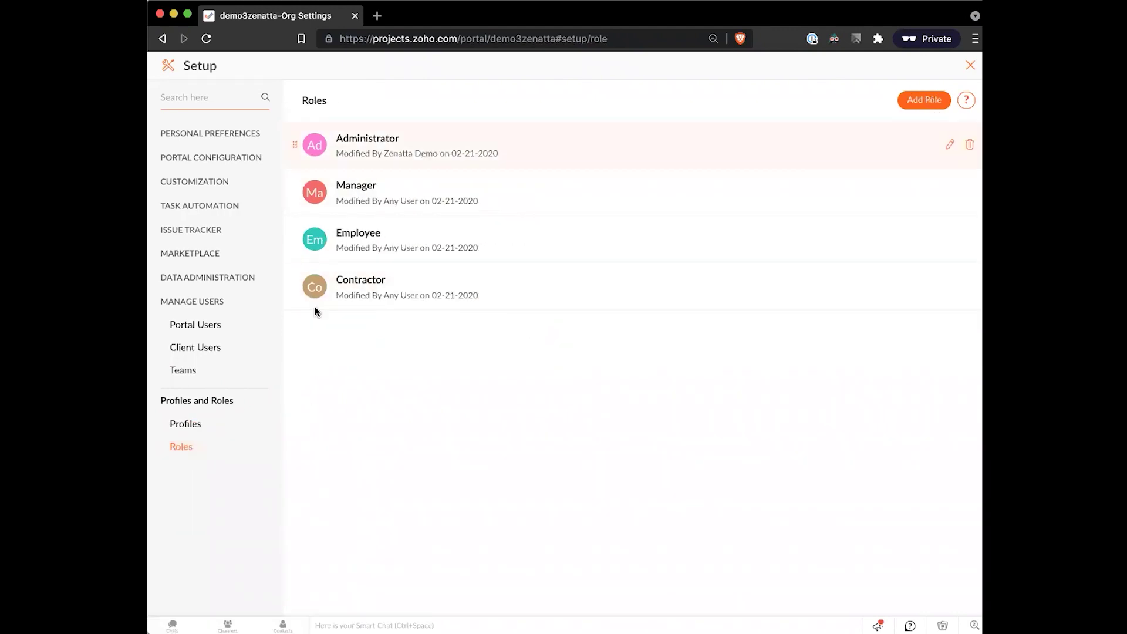
left_click(952, 145)
left_click(840, 256)
left_click(193, 423)
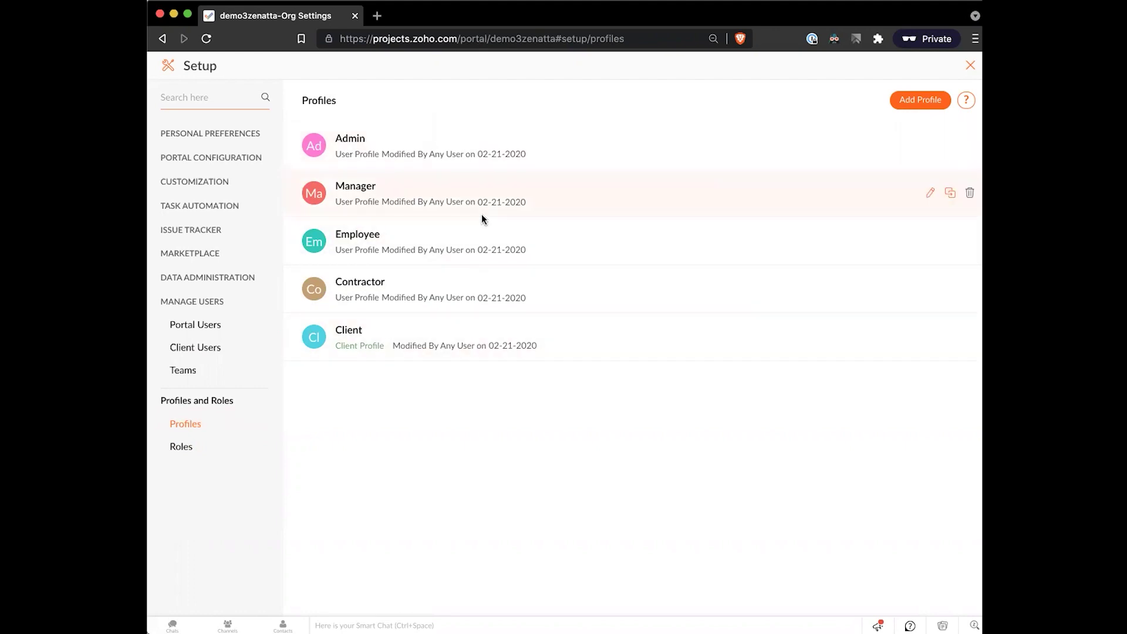
left_click(970, 65)
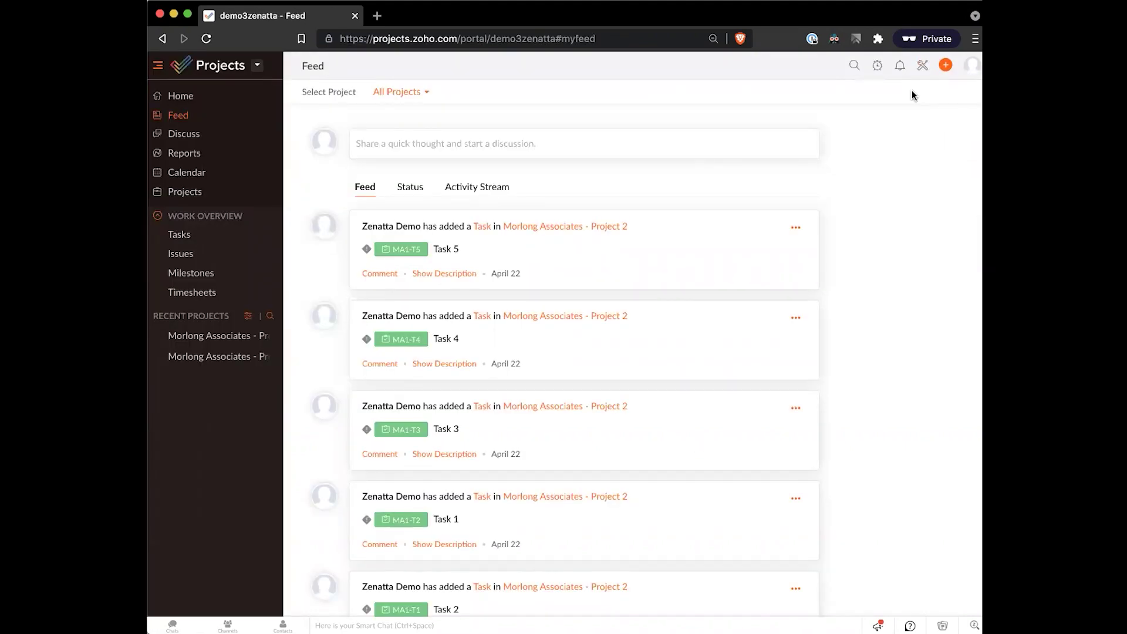